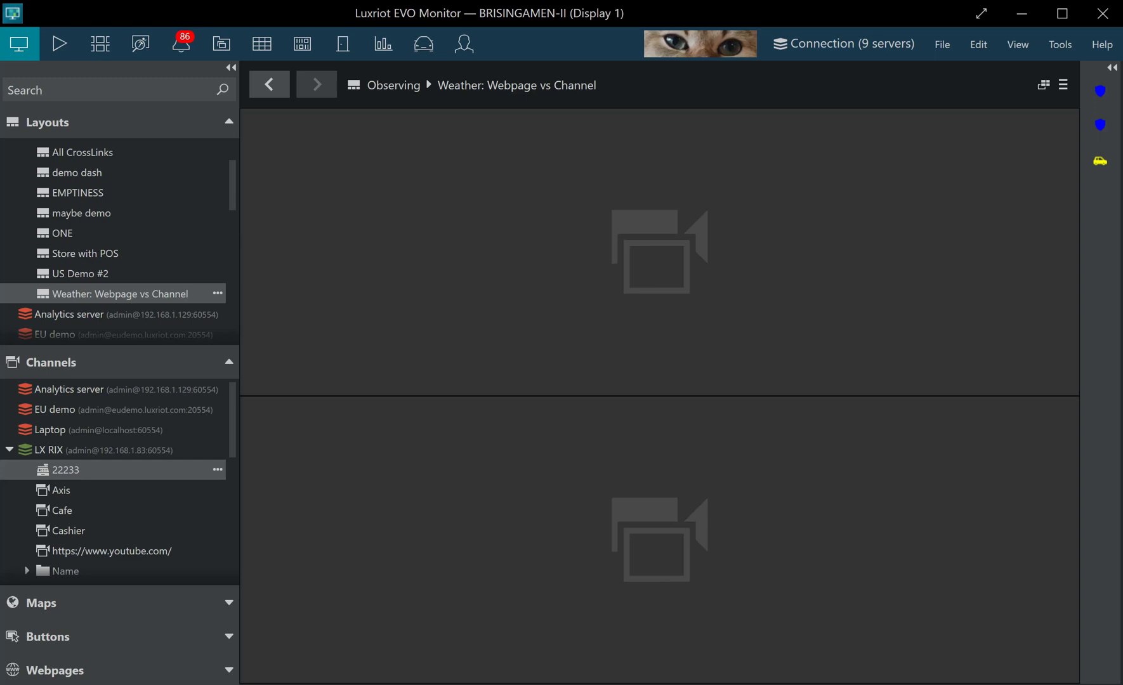
Open the Store with POS layout and view the POS0001 channel's instant archive at about 2:31:51 PM on 3/23/2023
double_click(108, 255)
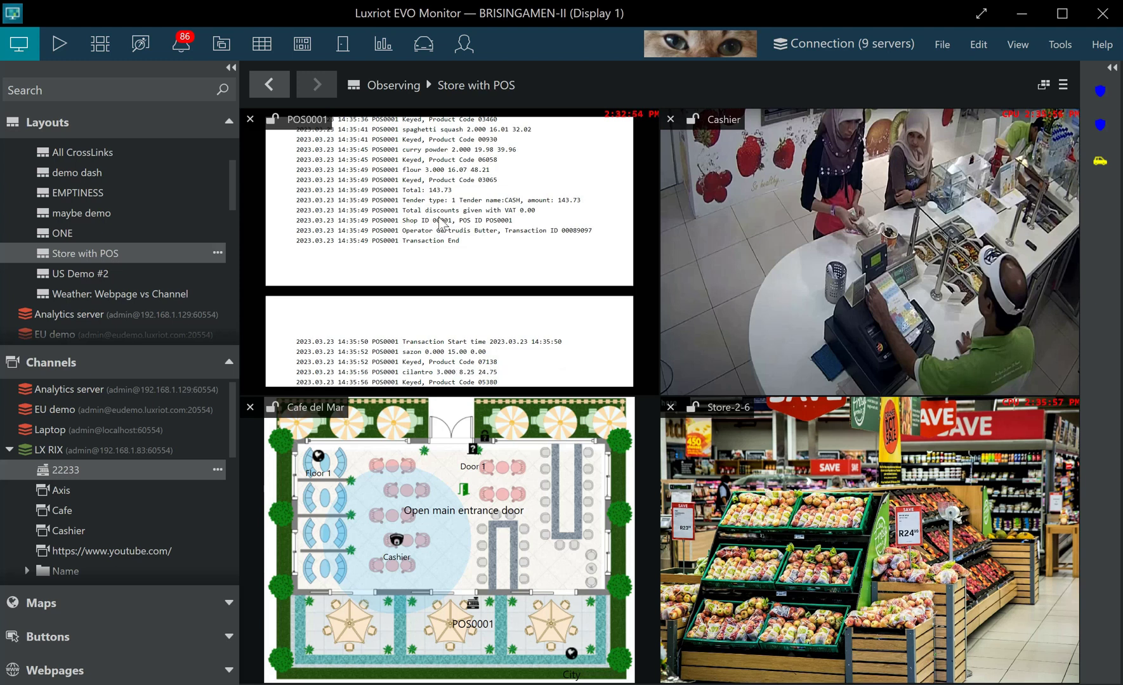
left_click(443, 223)
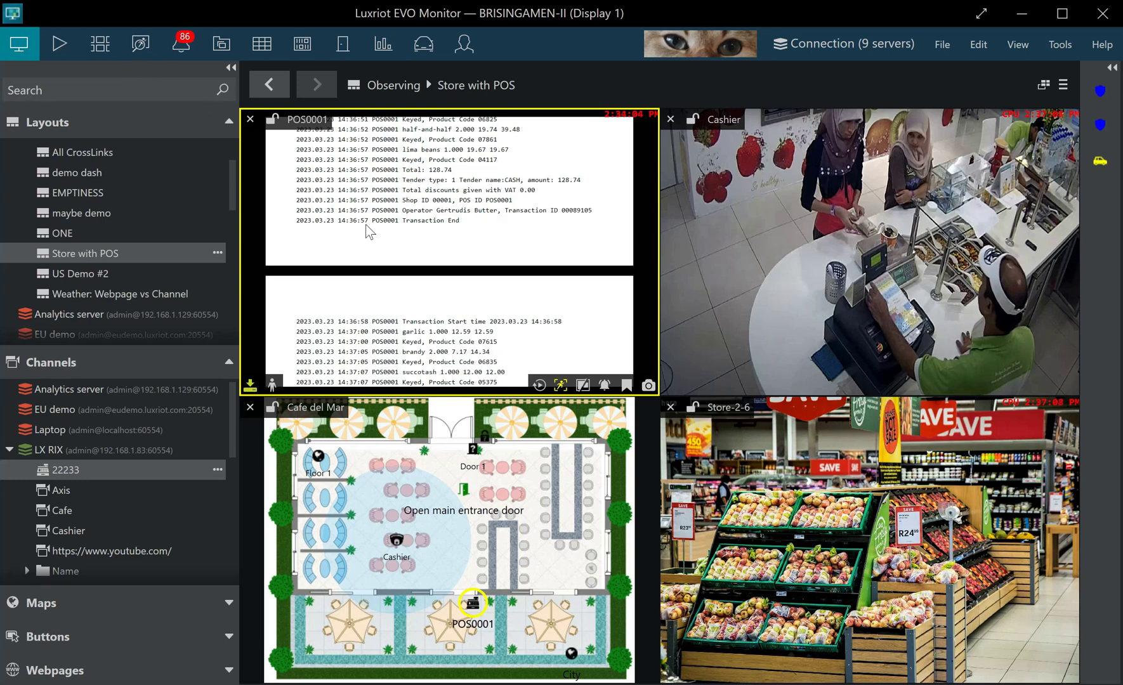
left_click(539, 385)
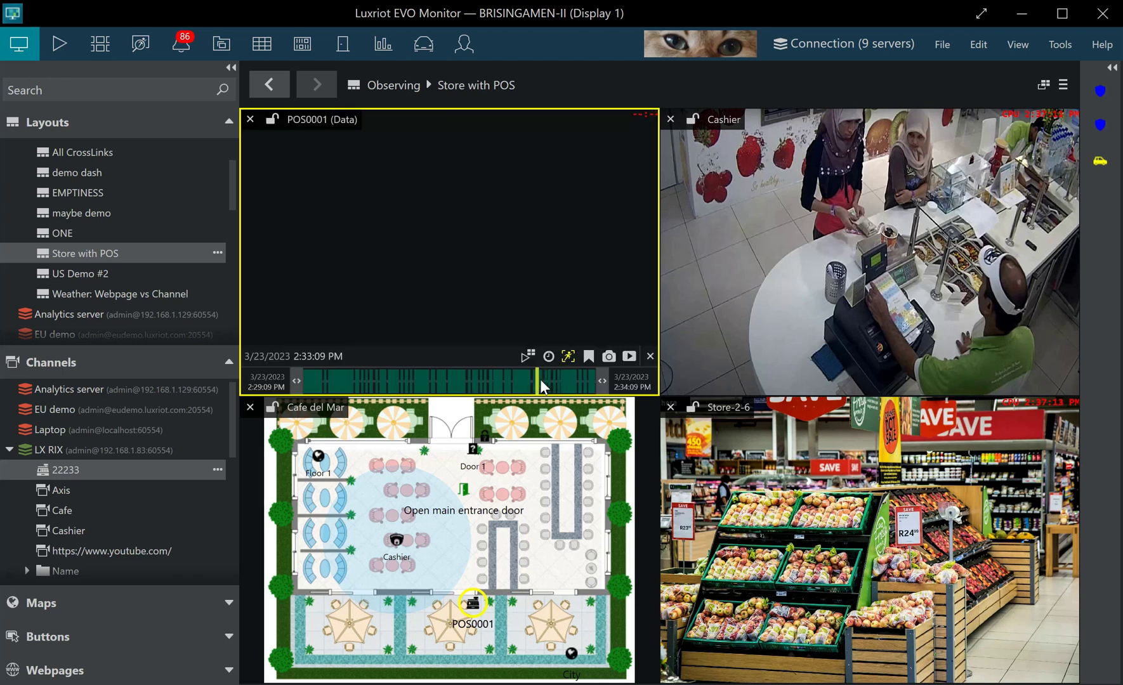
left_click(461, 374)
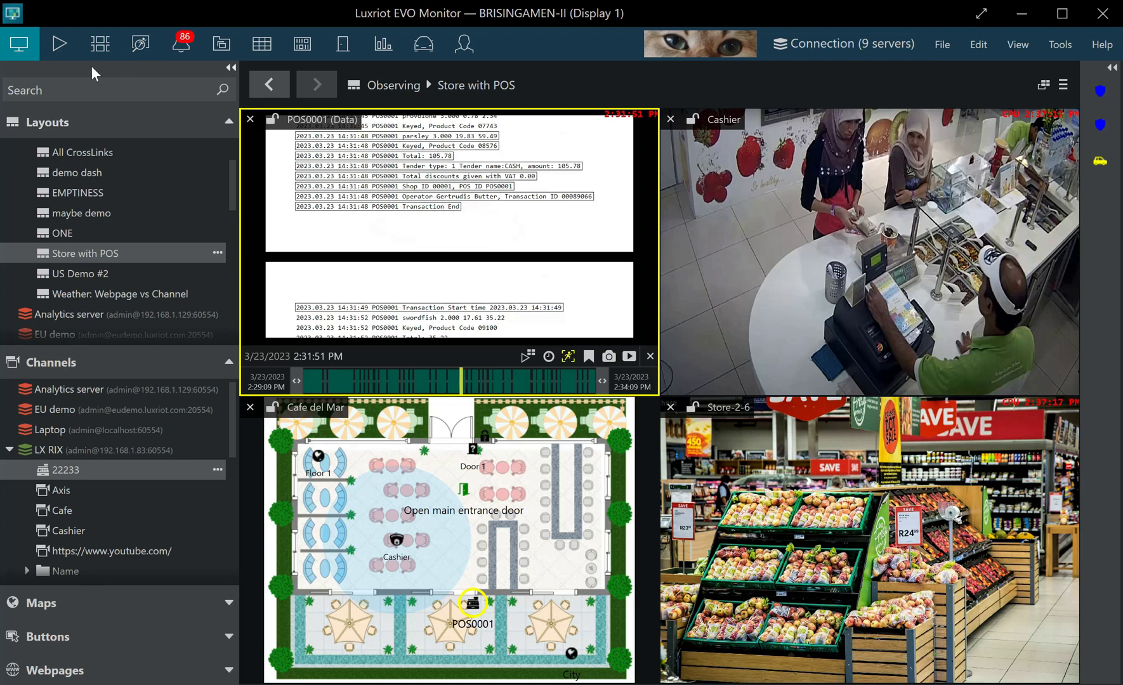
Switch the layout to playback mode and open the database query, collapsing the resource lists to make room
left_click(65, 48)
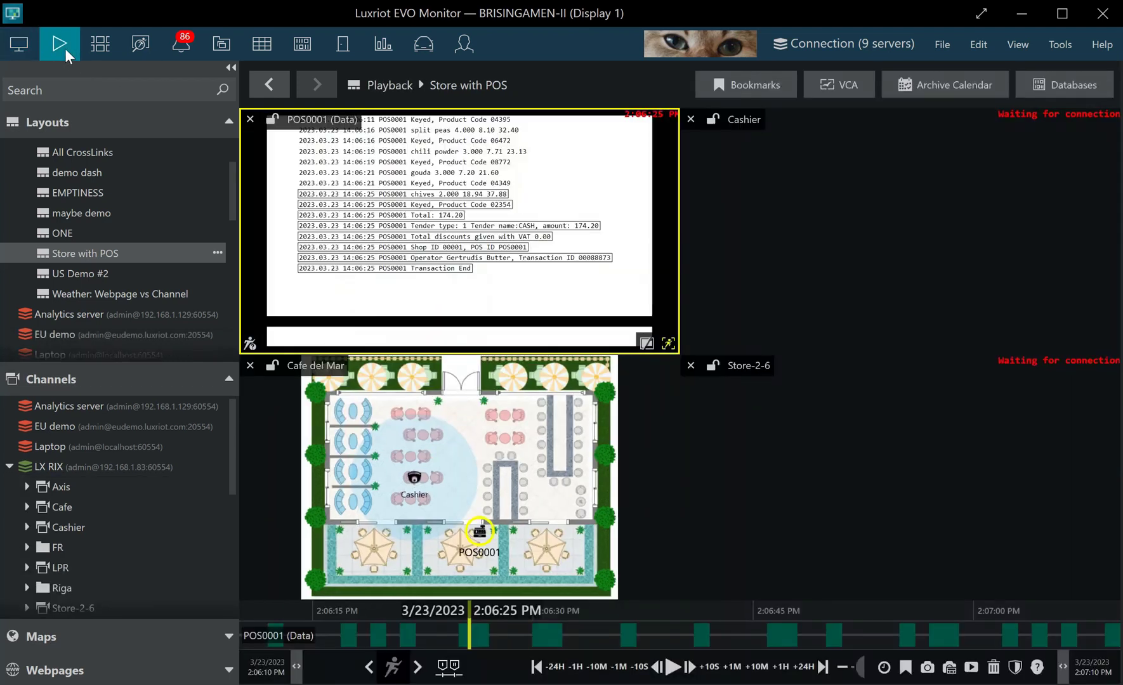
left_click(1089, 88)
left_click(231, 67)
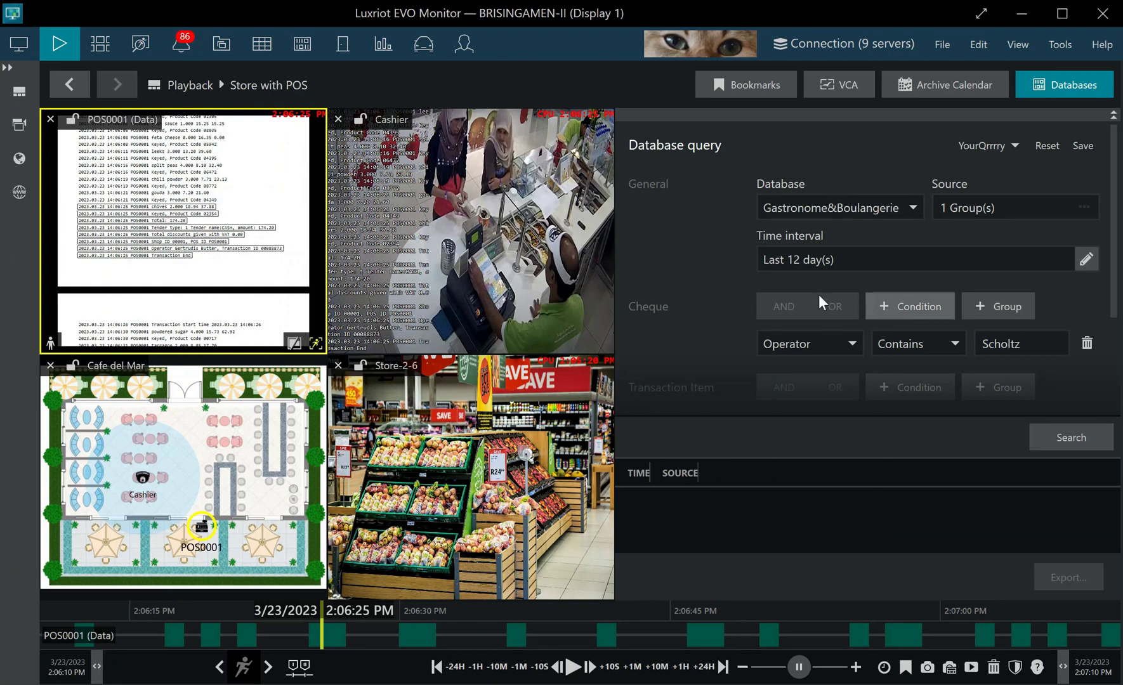
Choose Gastronome&Boulangerie as the query database and clear the group restriction so the source is Any
left_click(864, 201)
left_click(875, 237)
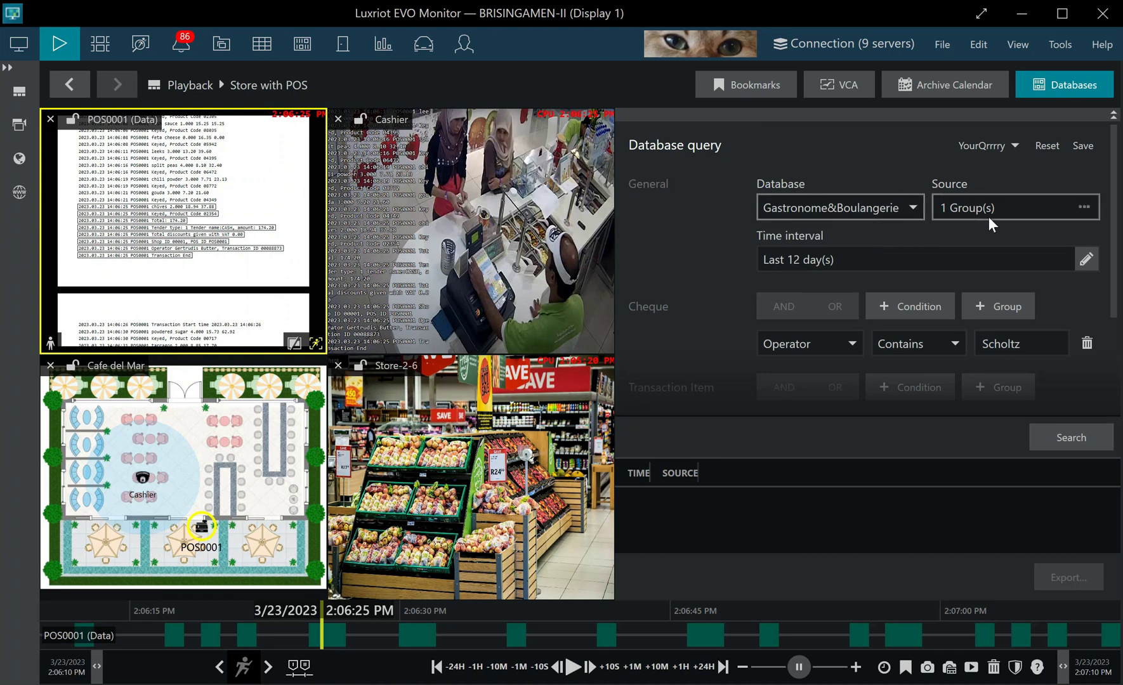
left_click(1007, 209)
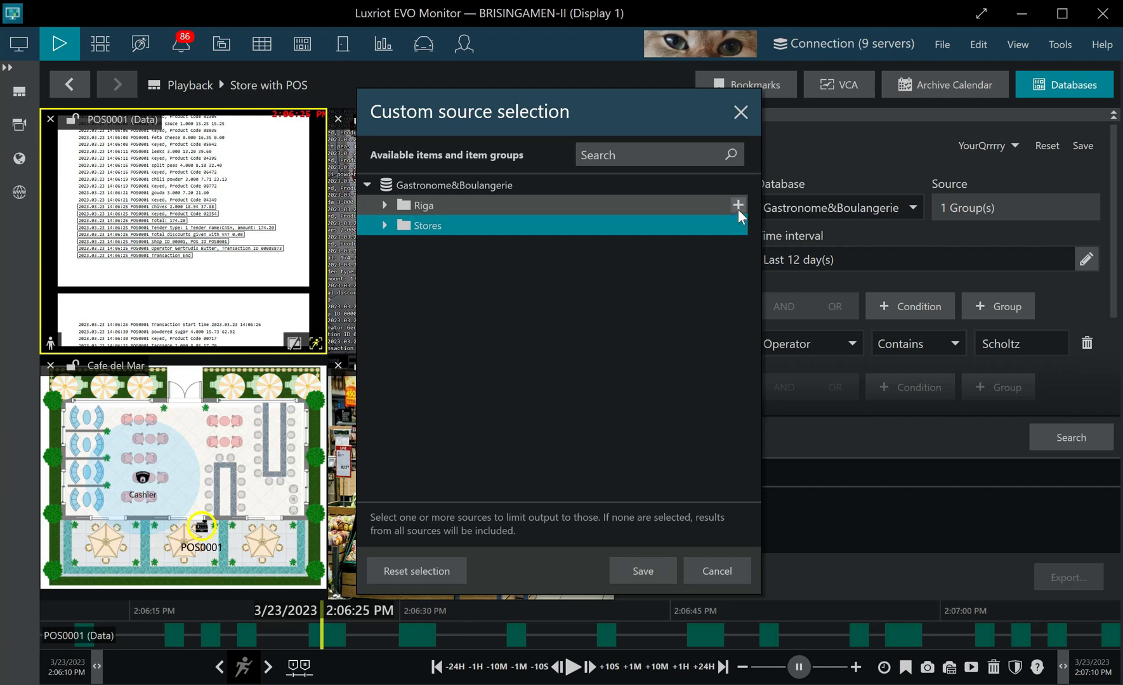
left_click(738, 204)
left_click(655, 570)
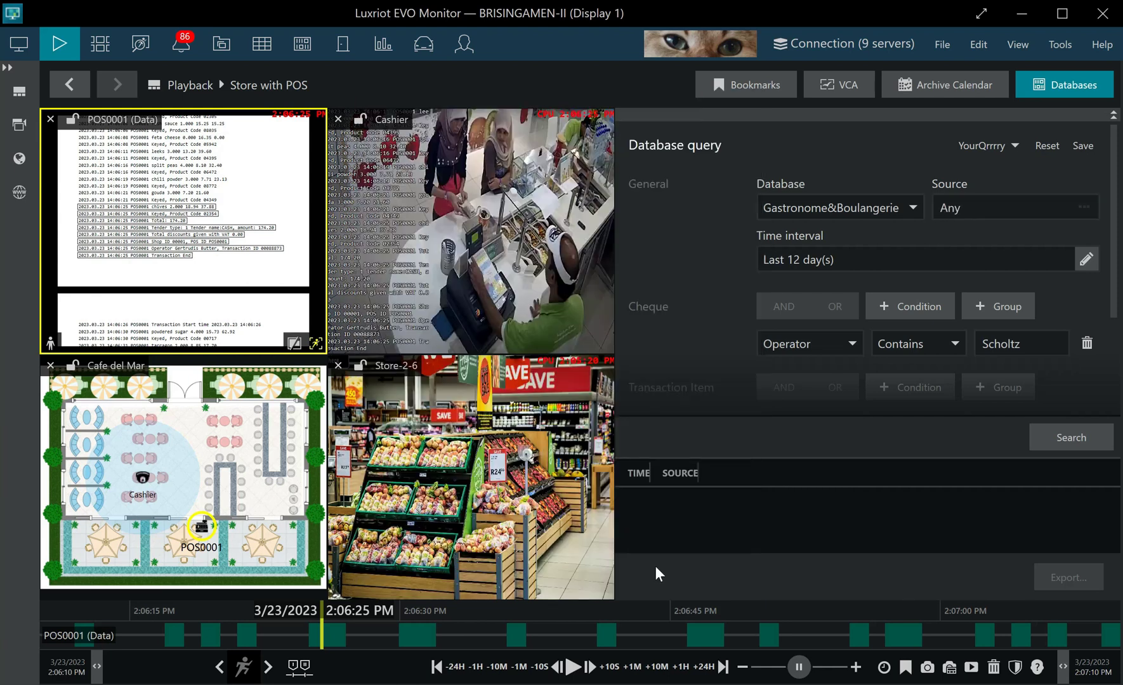
Set the query's time interval to a relative range of the last 2 hours
left_click(1090, 261)
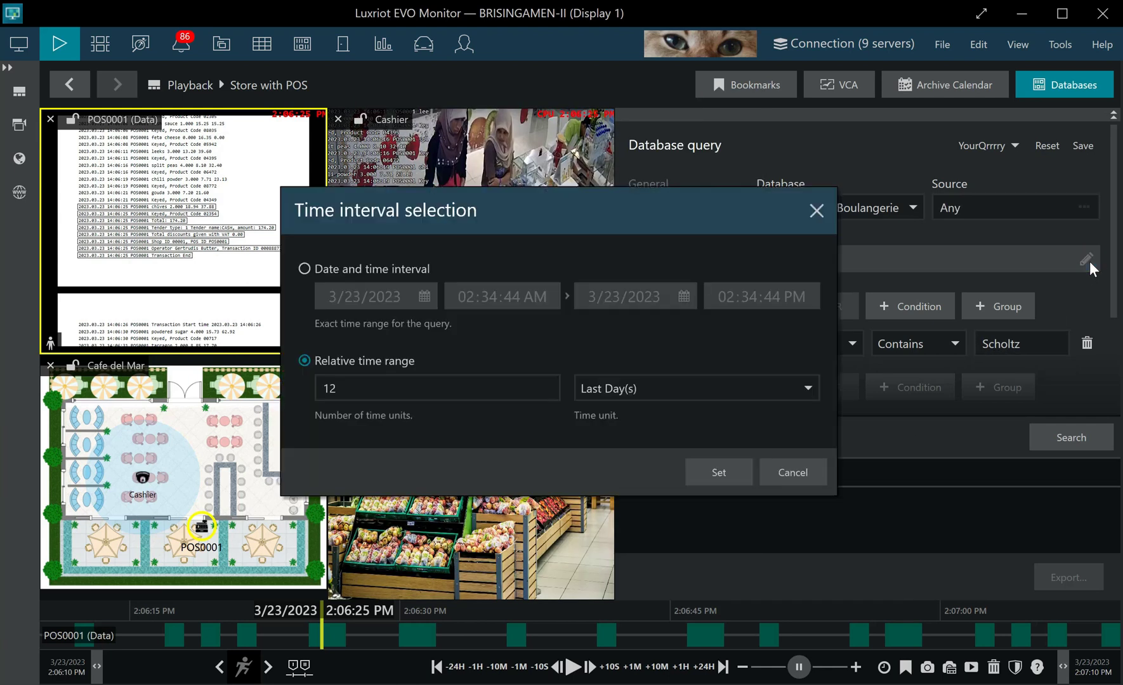
left_click(620, 385)
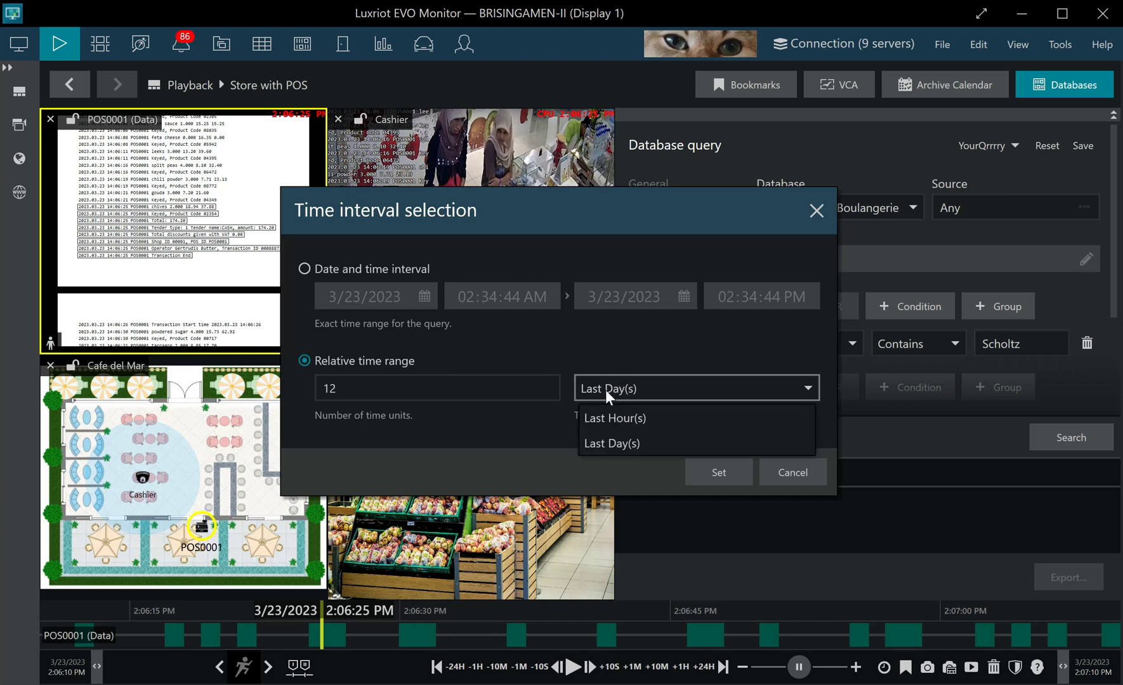
left_click(613, 418)
double_click(320, 390)
type("2")
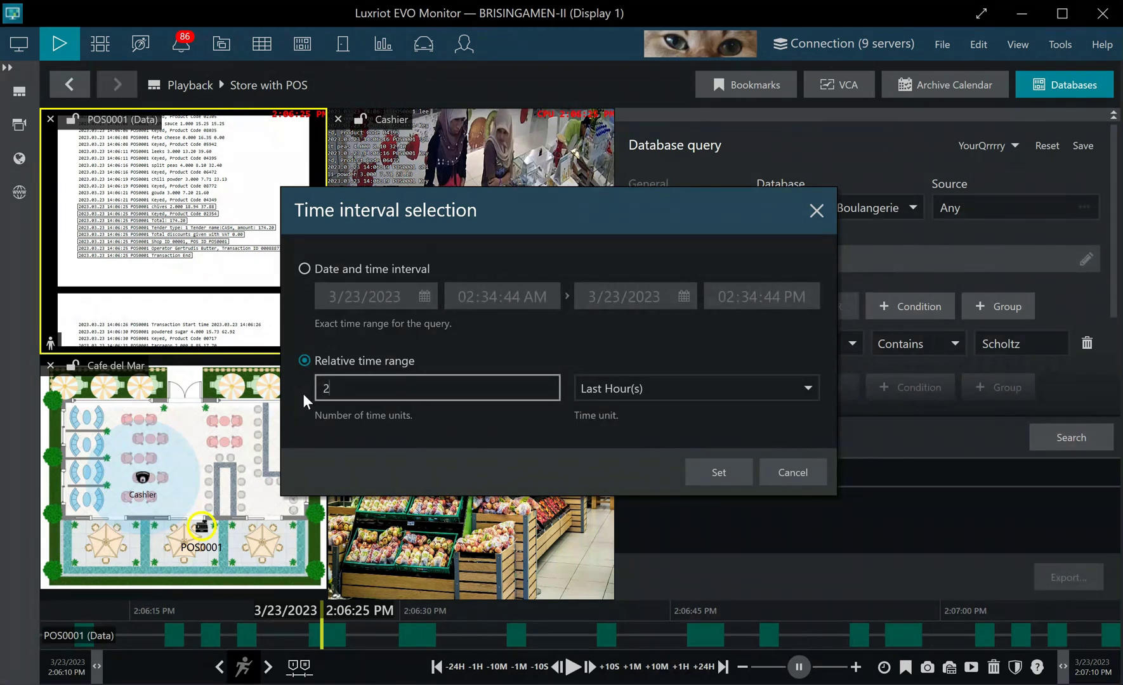
left_click(726, 475)
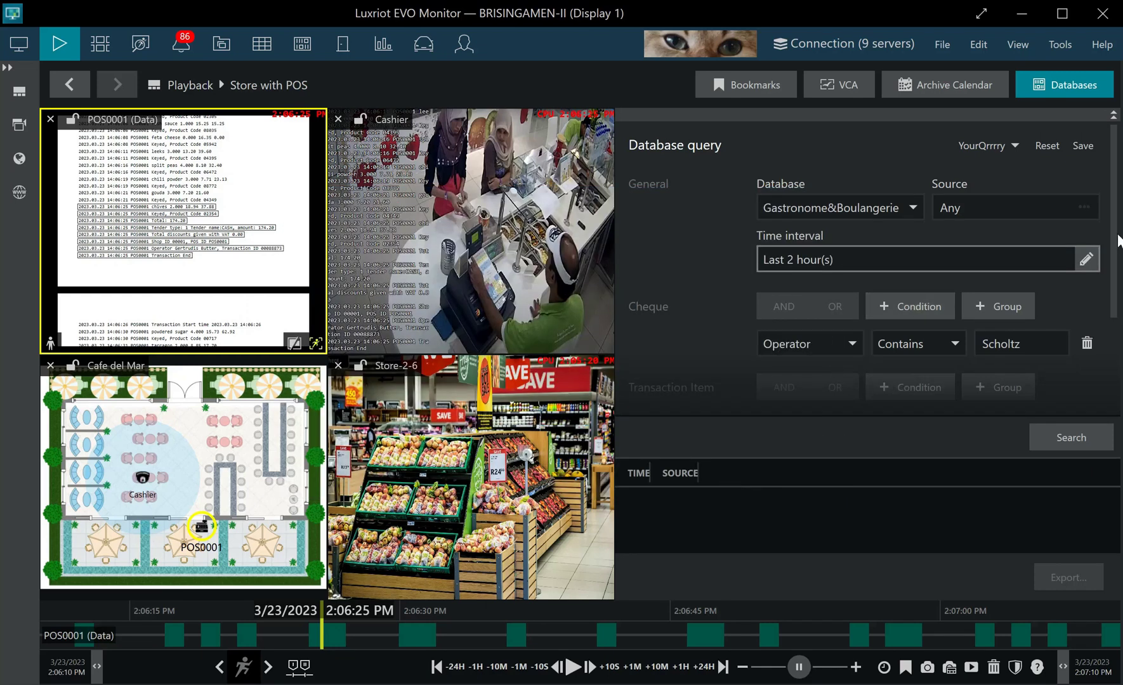
Set the cheque condition so that Operator contains the cashier's surname
left_click_drag(1114, 240, 1113, 274)
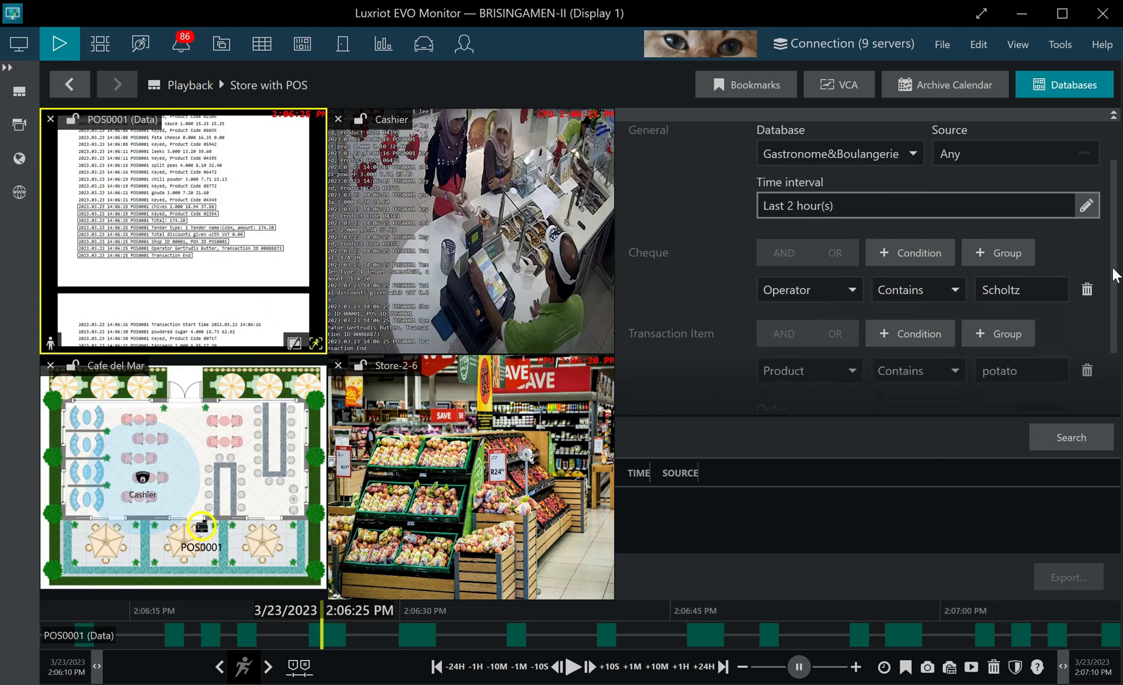
scroll(867, 274, "down", 1)
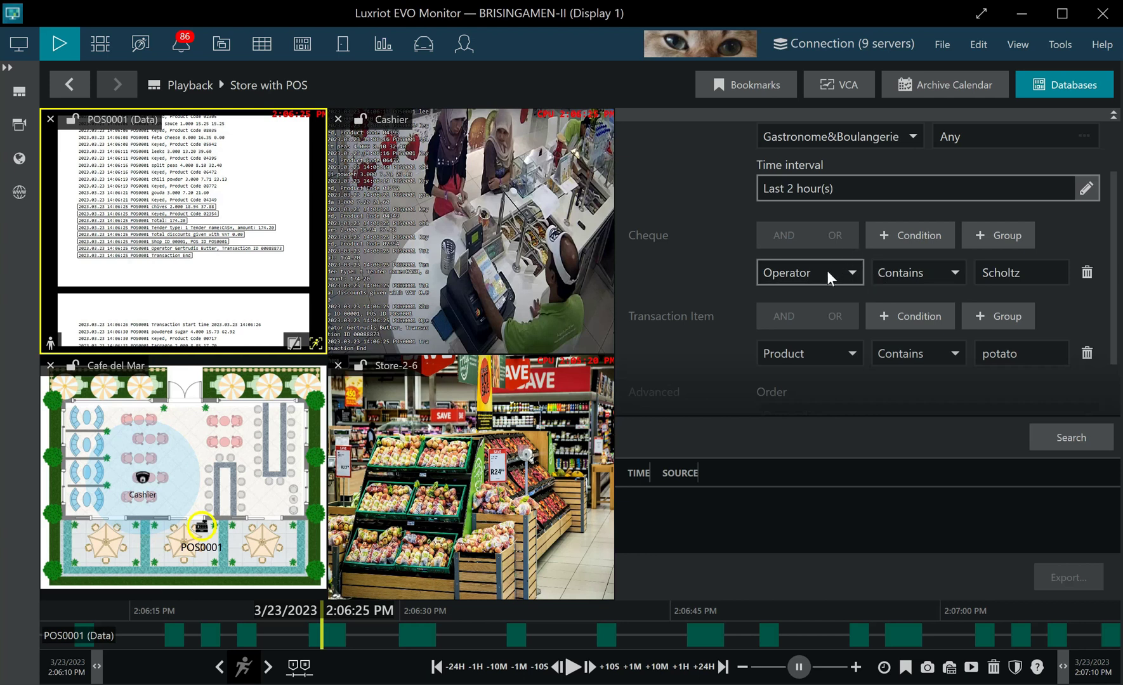
left_click(1016, 272)
key("ctrl+a")
type("Butter")
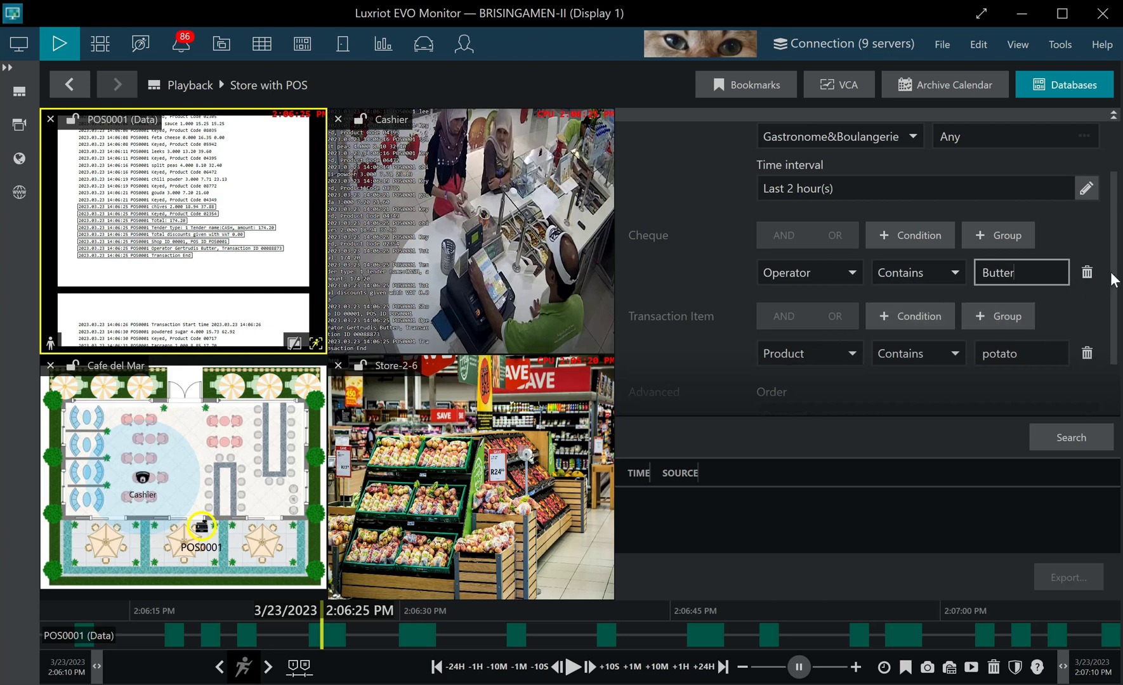
Replace the potato transaction item condition with a new one where Product contains butter, and run the search
scroll(1104, 298, "down", 2)
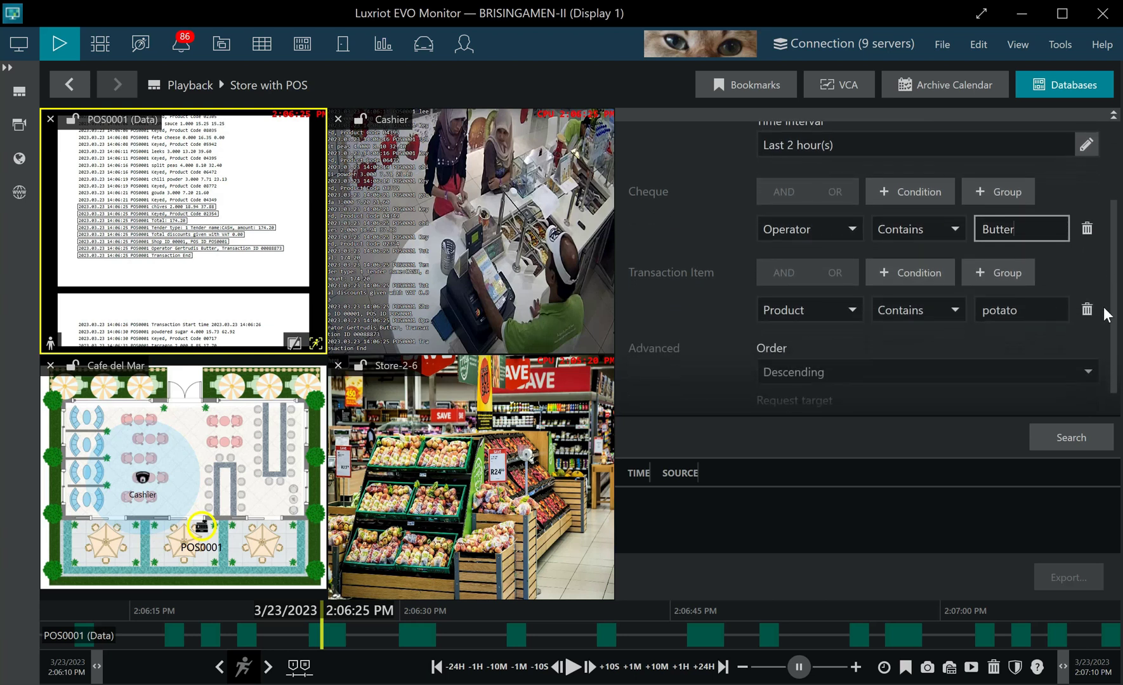
left_click(1090, 309)
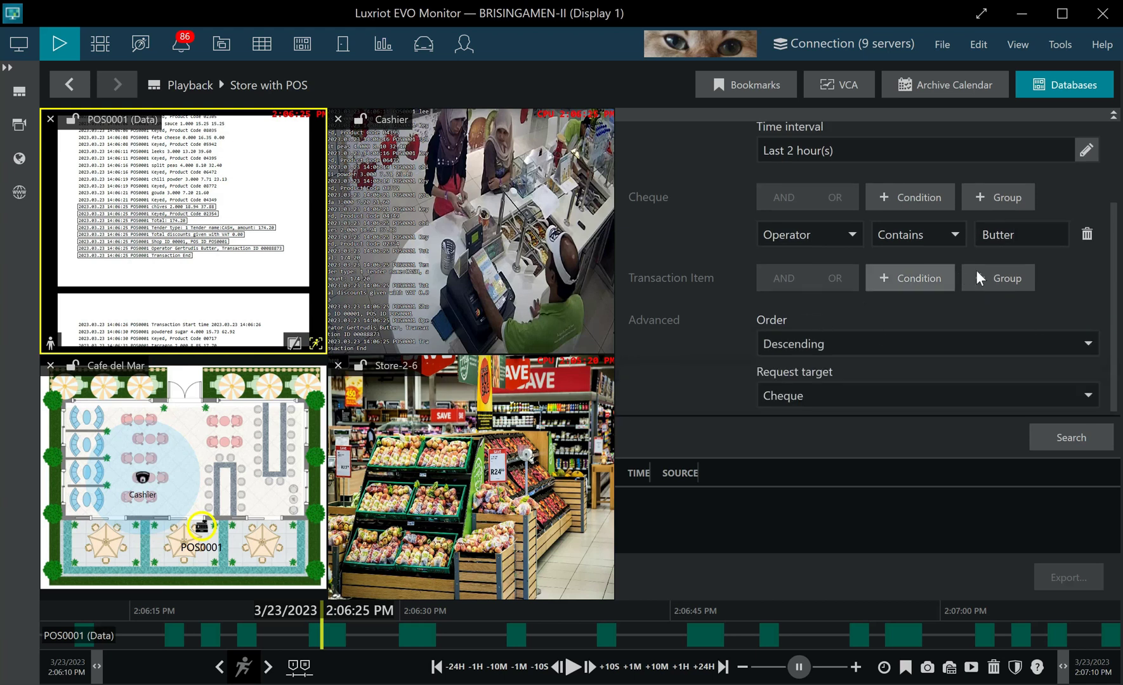
left_click(928, 278)
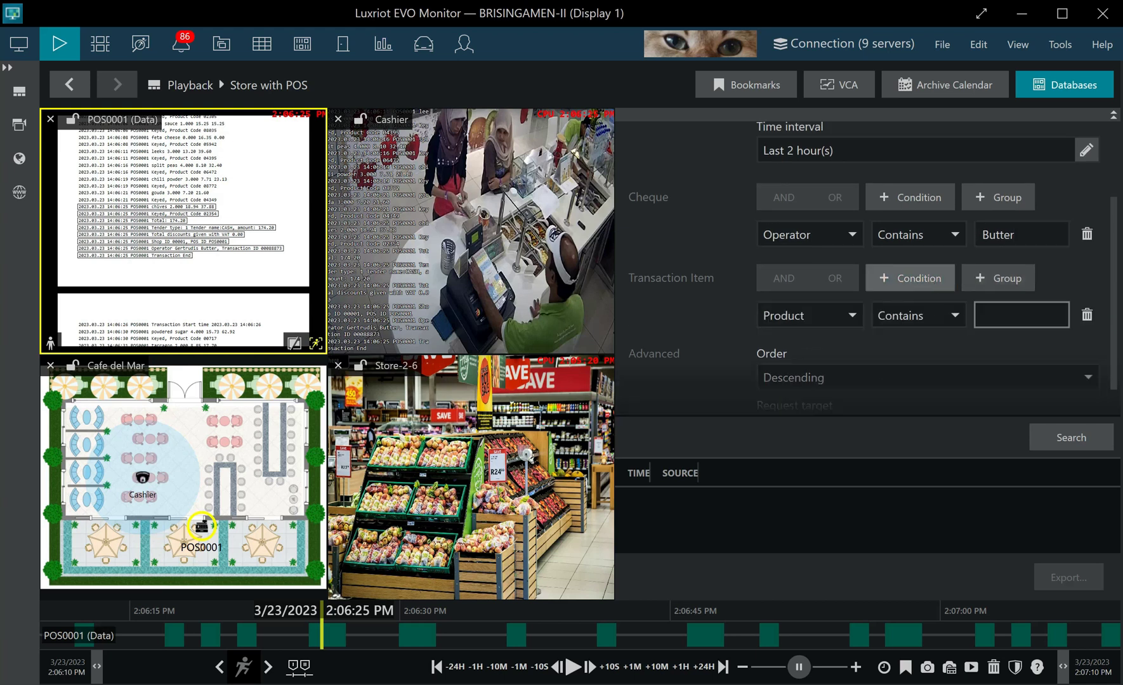
type("butter")
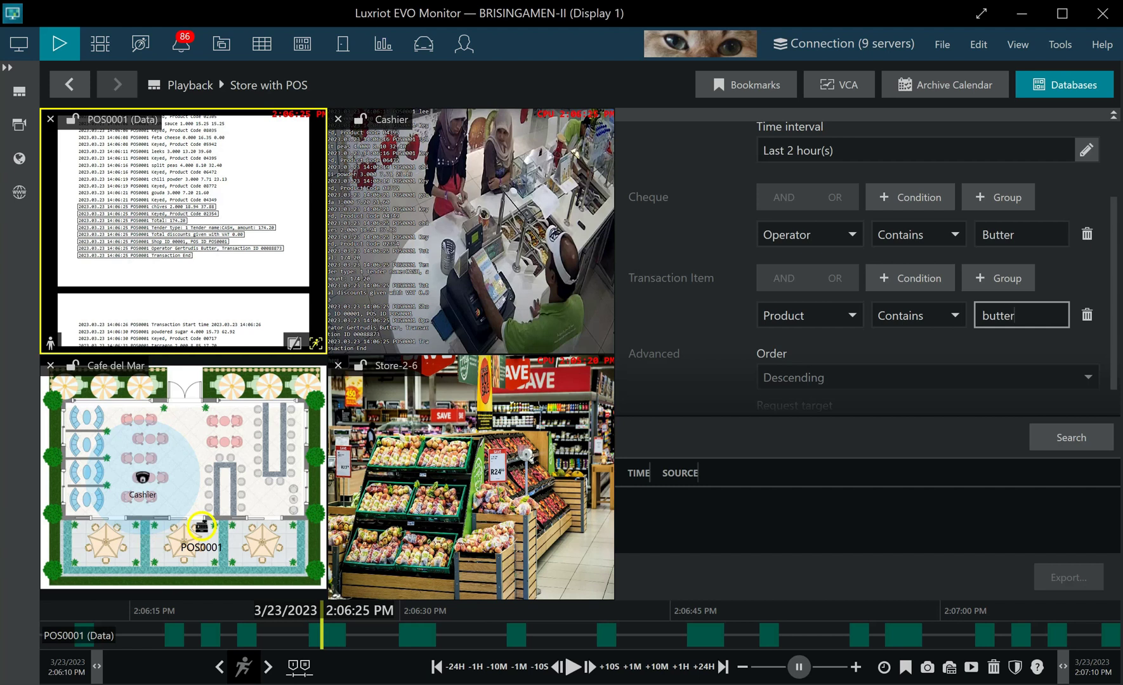
scroll(1107, 350, "down", 1)
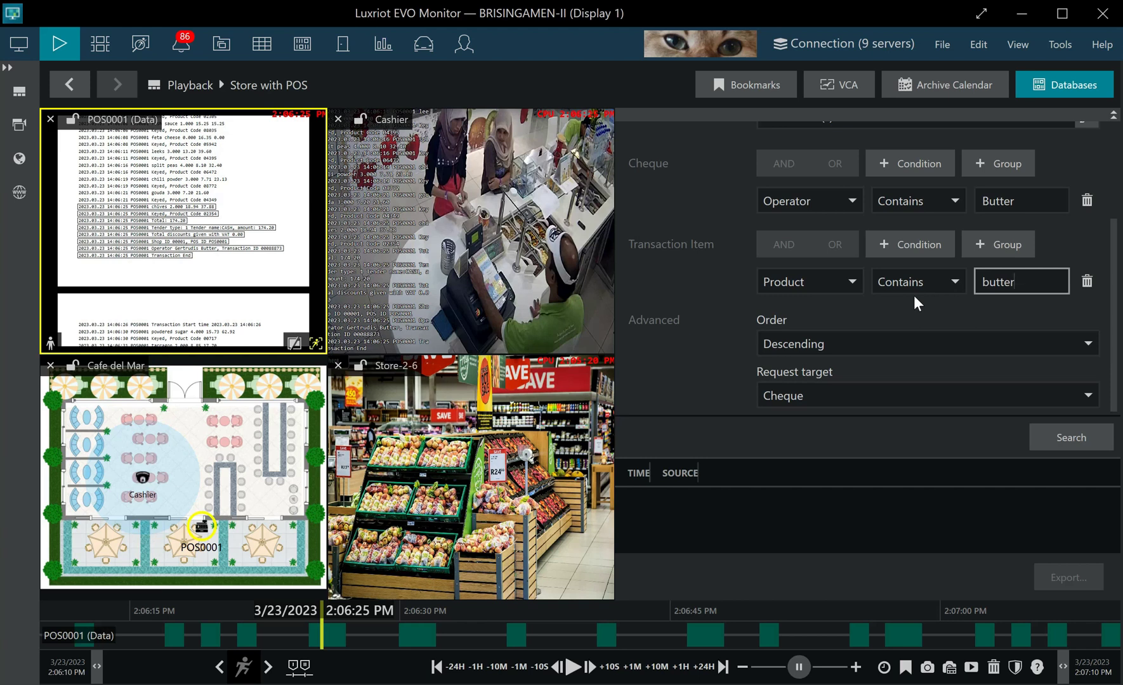
left_click(1050, 435)
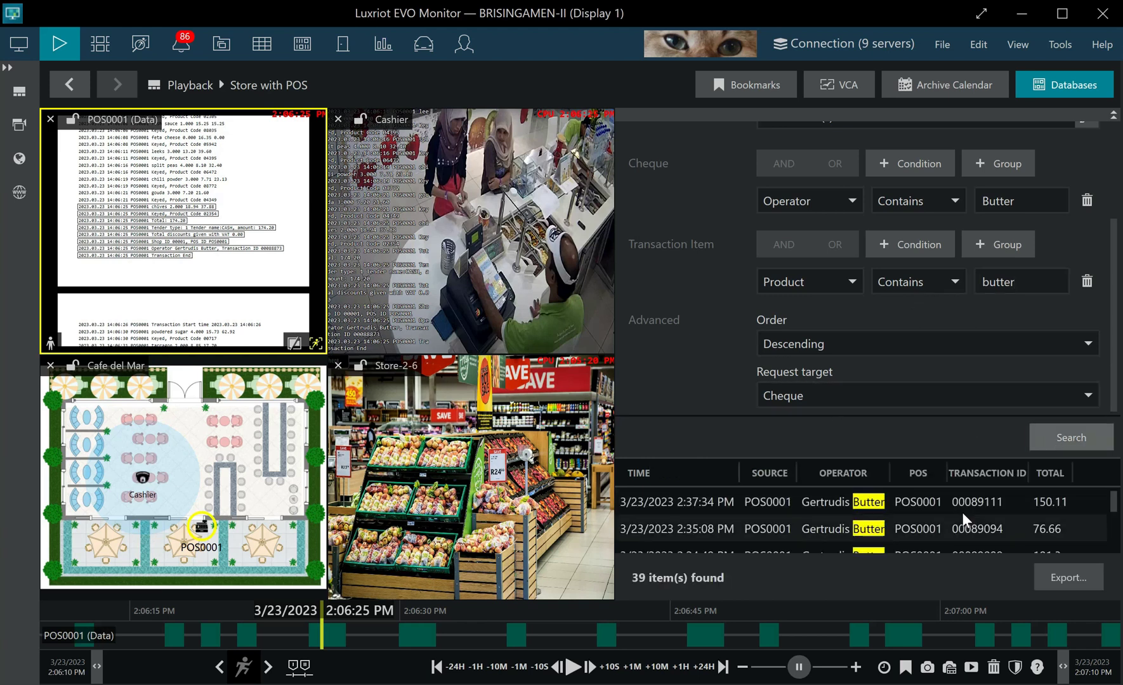
Compare the archive recordings of the first two cheques found and enlarge the POS0001 data view
left_click(938, 502)
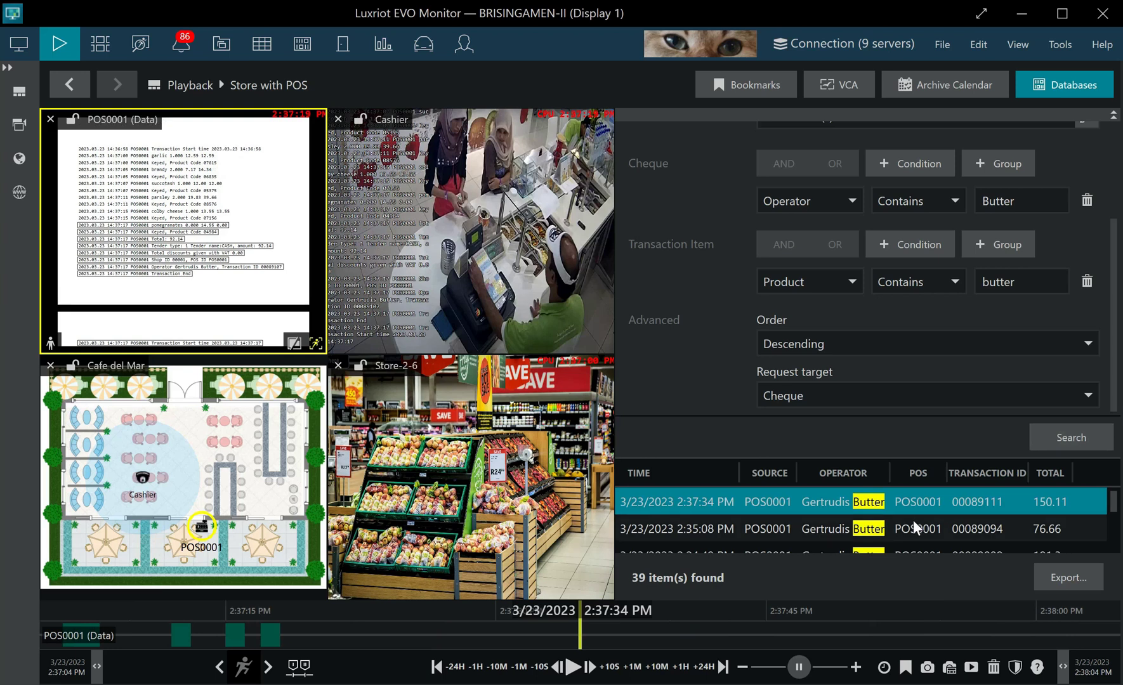
left_click(913, 520)
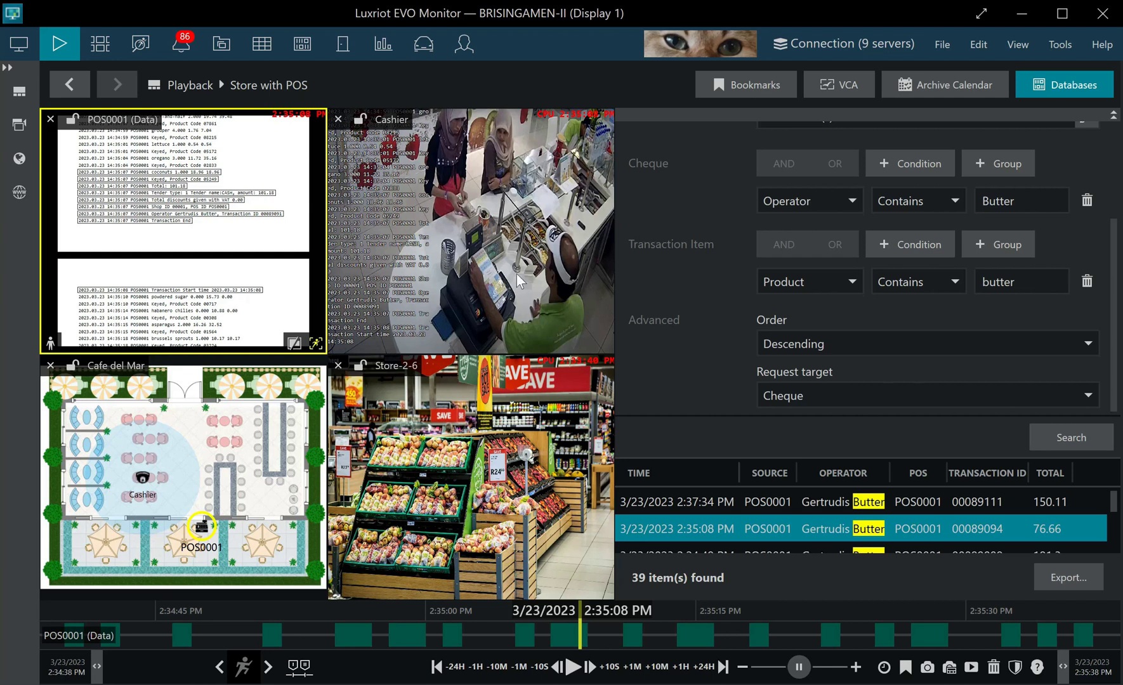
left_click(673, 497)
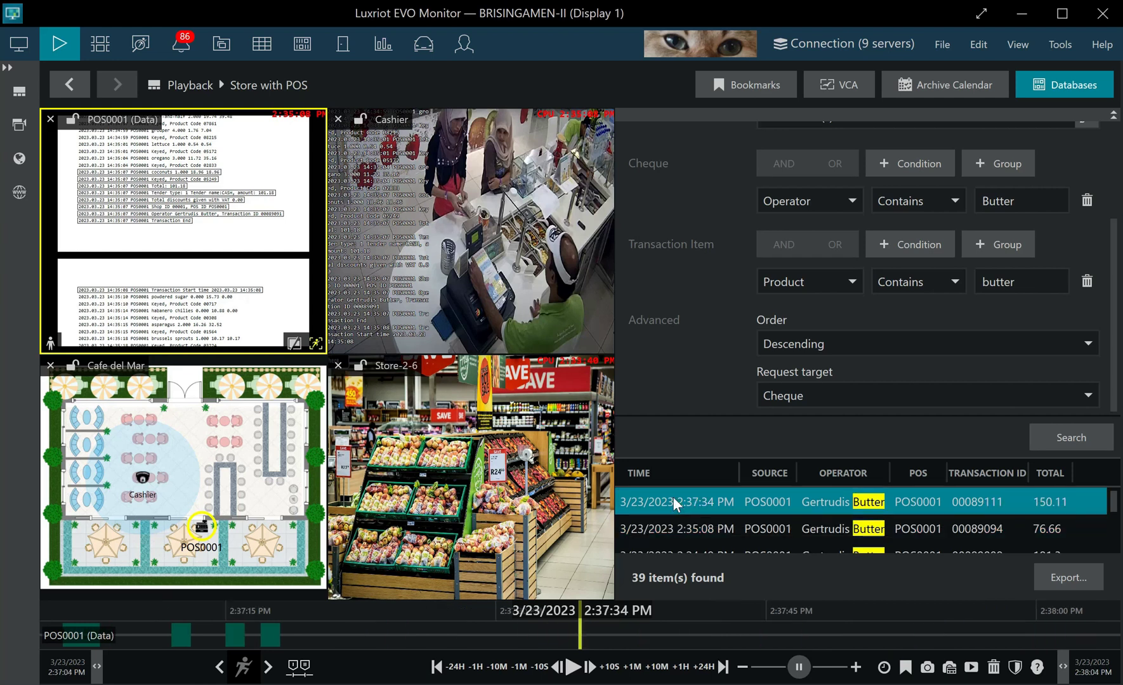
left_click(719, 524)
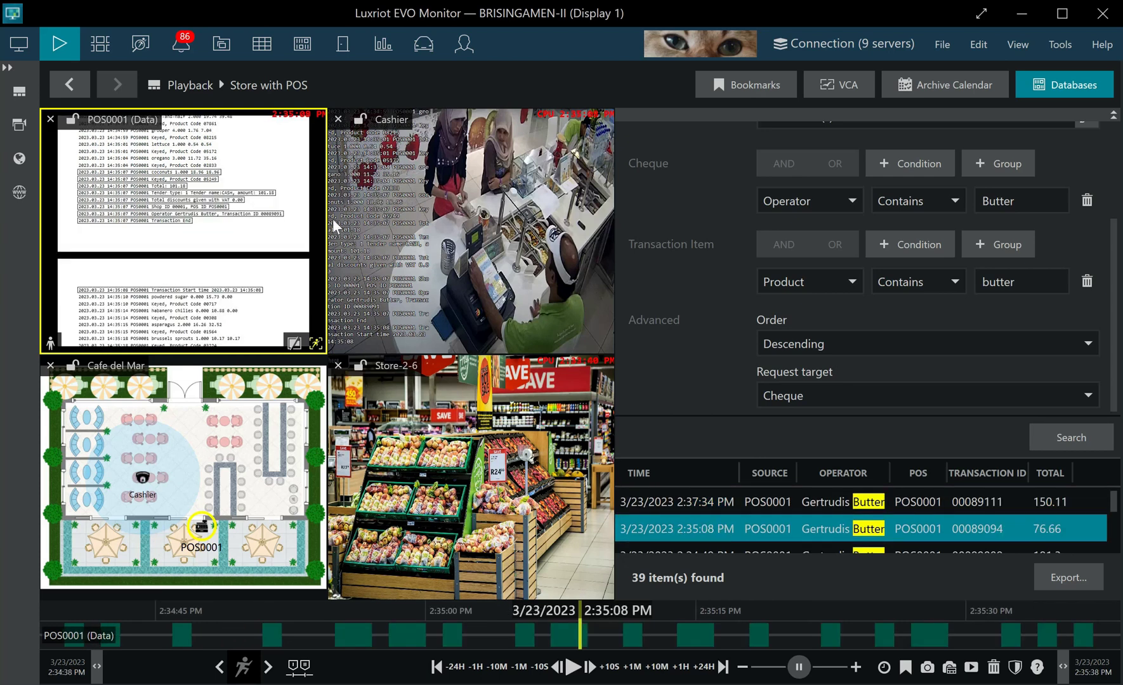
double_click(207, 202)
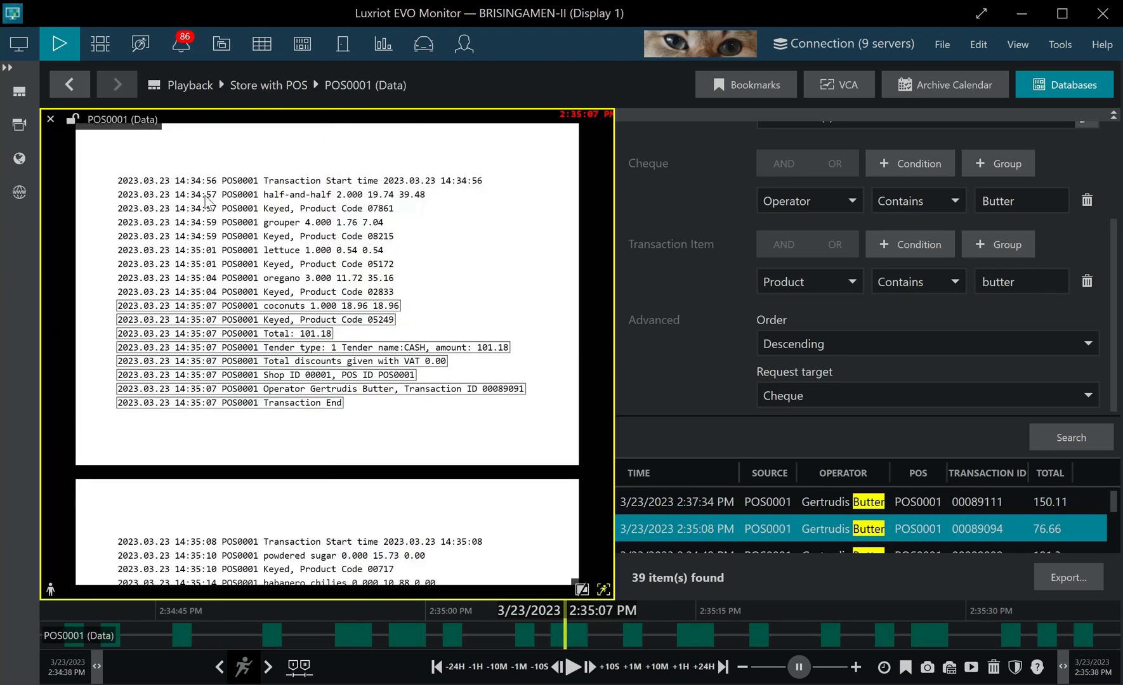
Examine the details of the 2:37:34 PM cheque, including its peanut butter item and operator, and close them
double_click(802, 506)
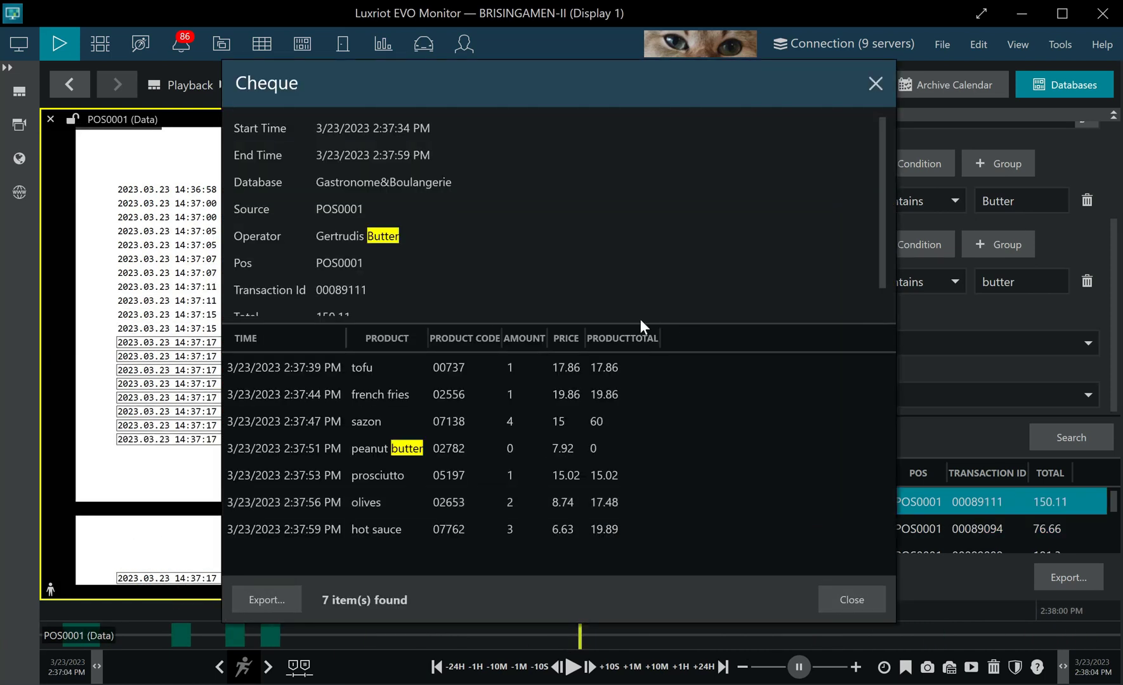
mouse_move(575, 86)
left_mouse_down()
mouse_move(655, 89)
mouse_move(588, 71)
left_mouse_up()
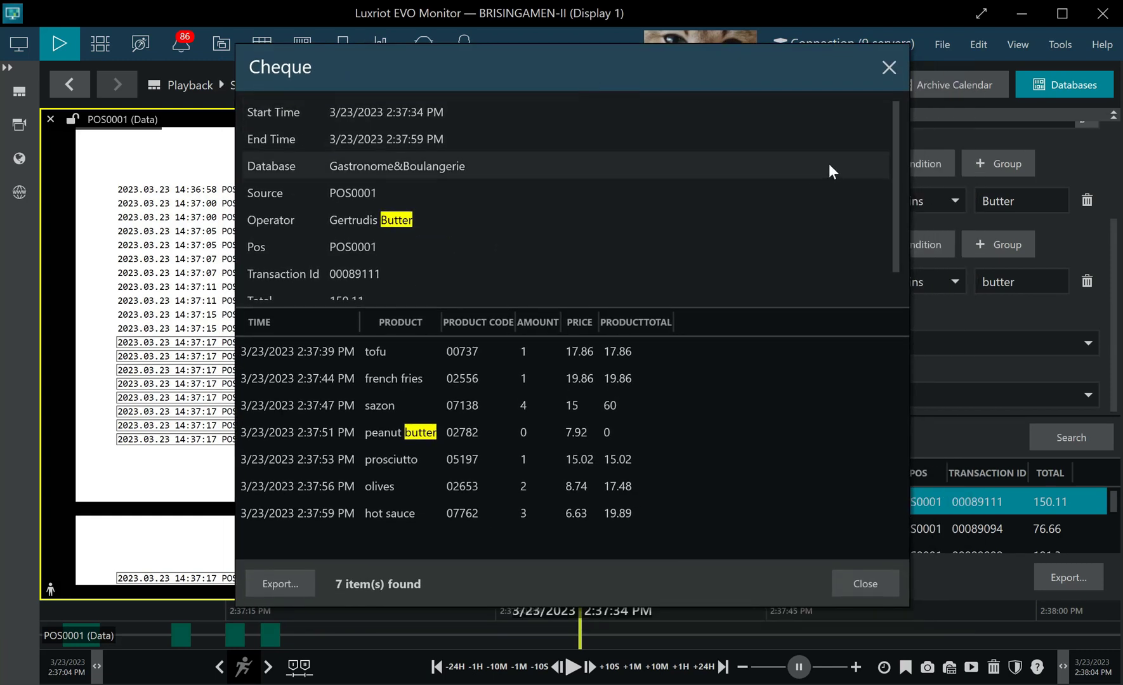
left_click(426, 439)
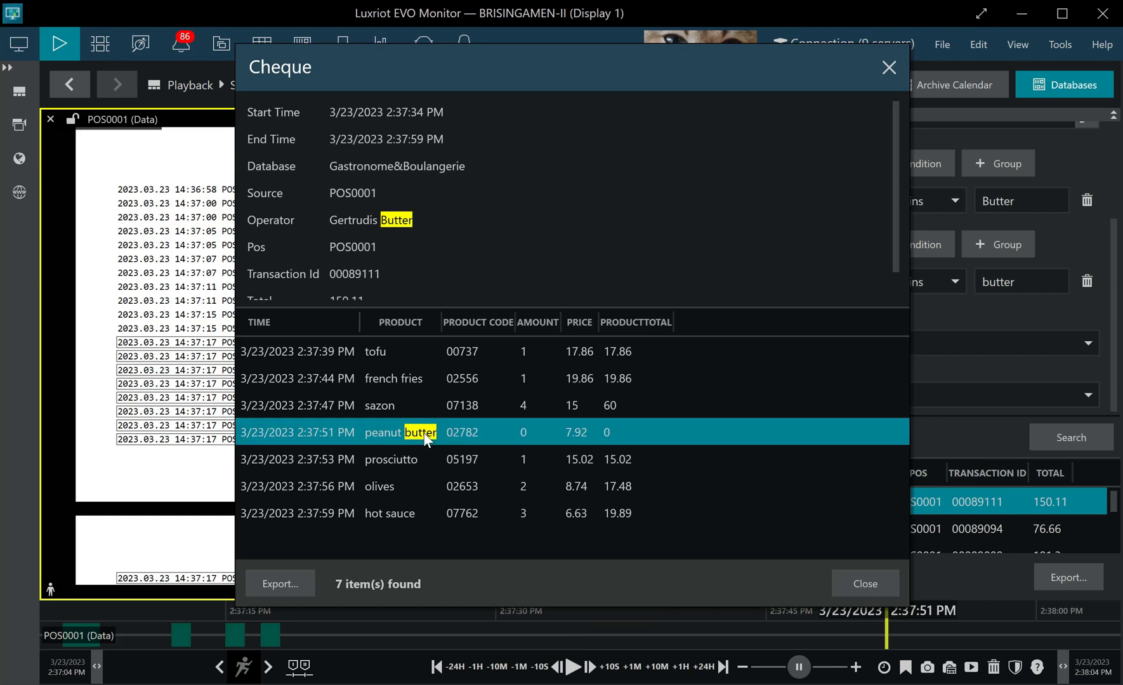
left_click(410, 231)
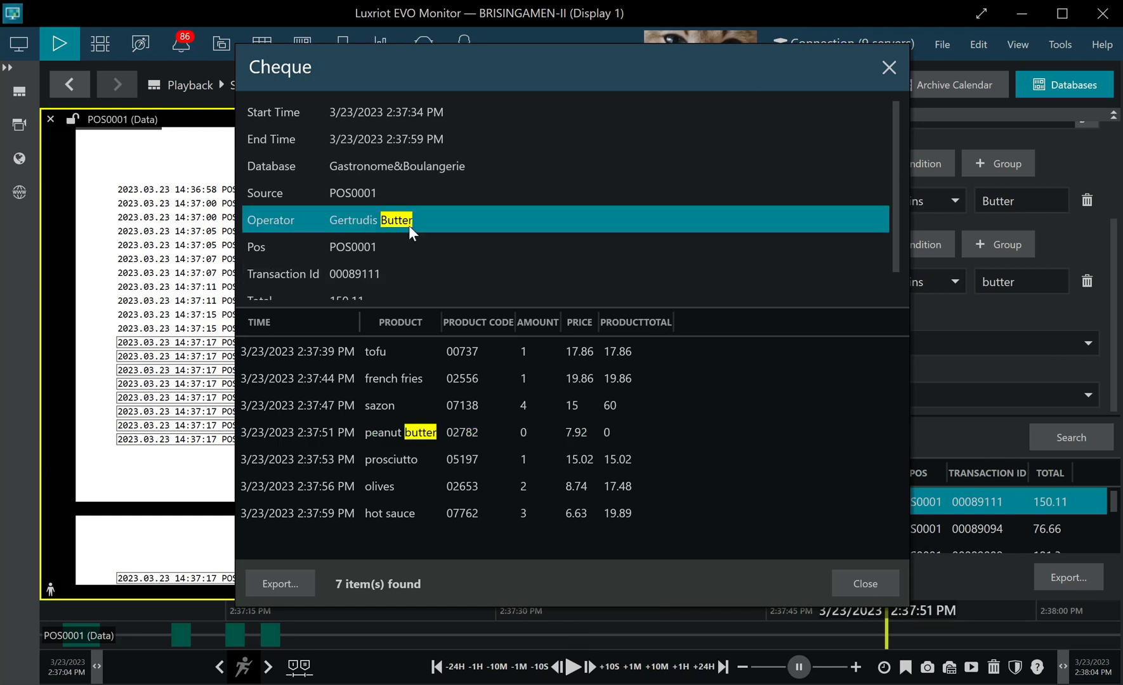
left_click(434, 432)
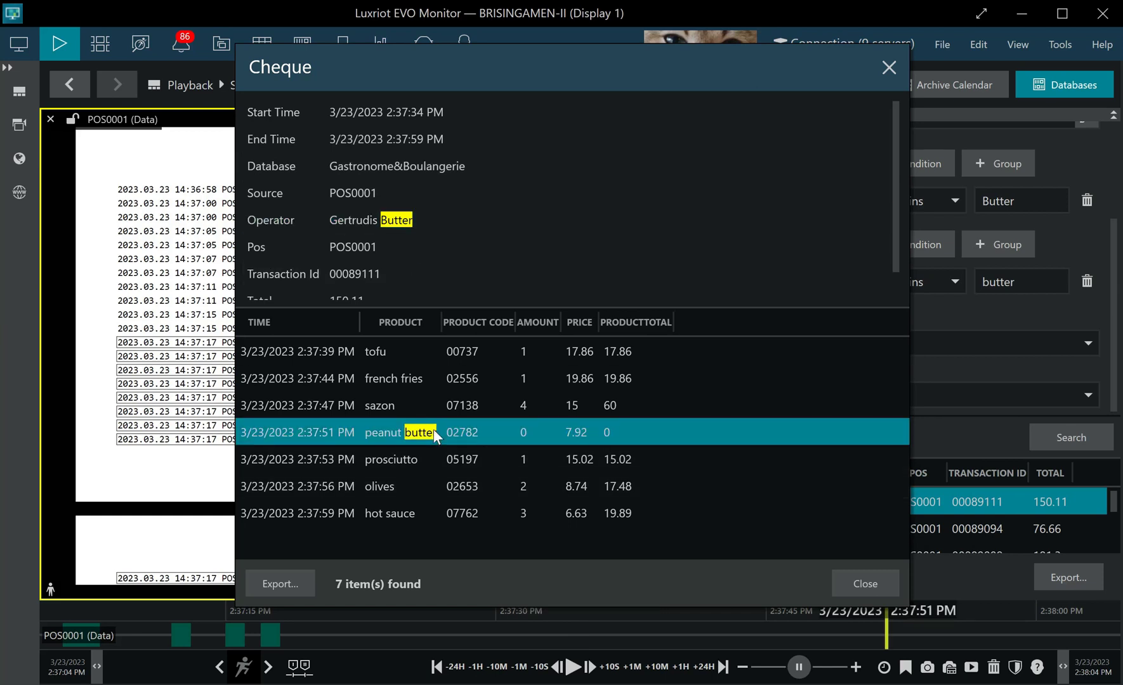
left_click(886, 66)
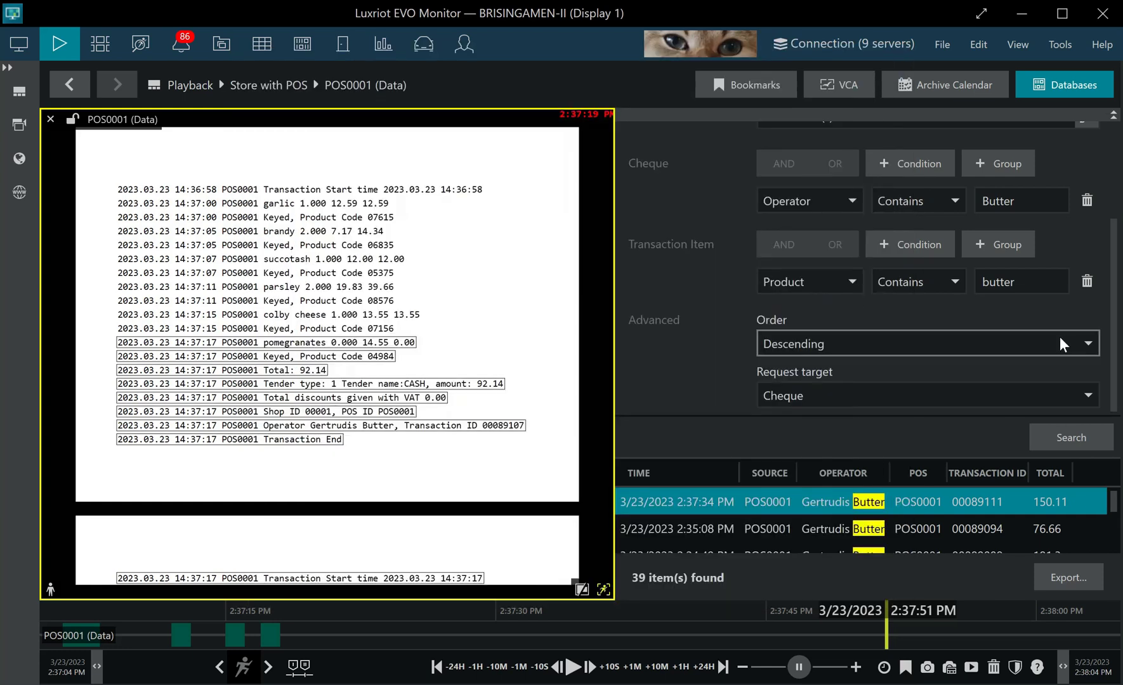
Add a second transaction item condition where Product contains potatos, and combine the two product conditions with OR
left_click_drag(1110, 321, 1118, 288)
scroll(1119, 291, "up", 3)
scroll(1120, 298, "down", 3)
scroll(1119, 301, "down", 1)
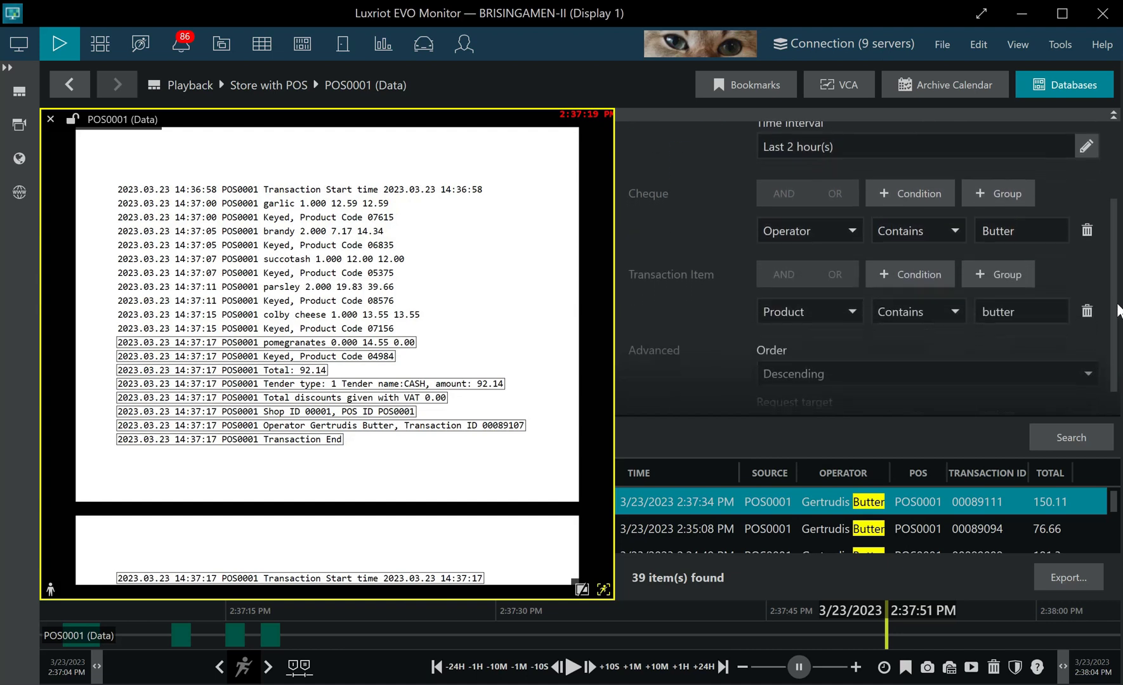
left_click(937, 274)
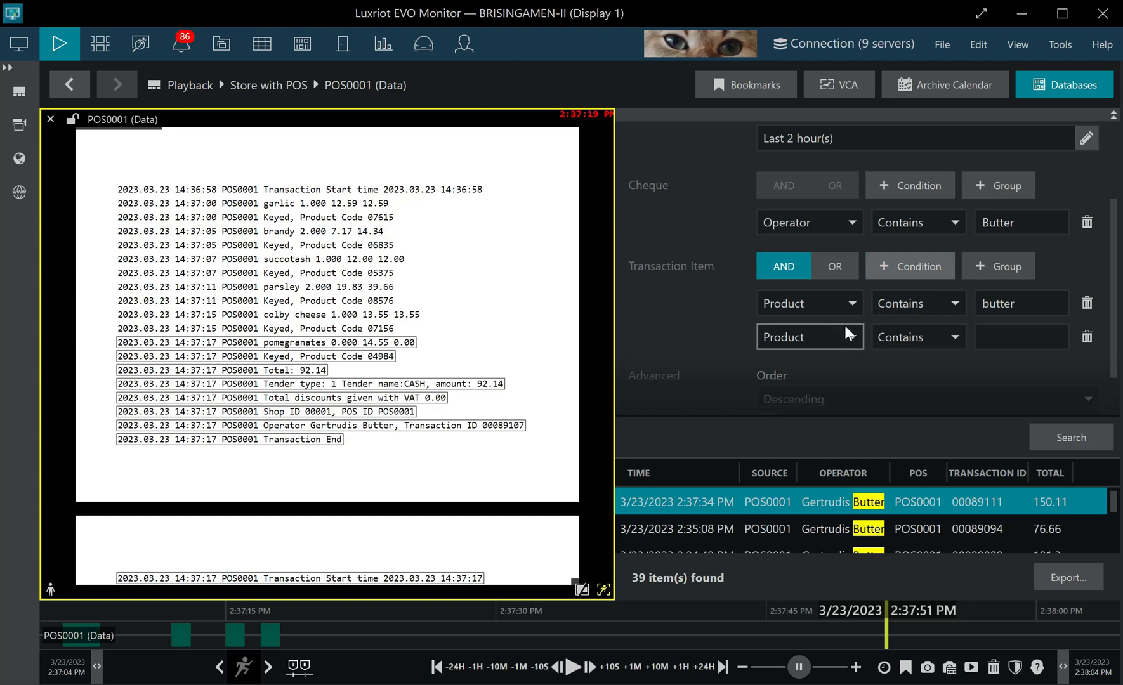
left_click(1015, 337)
type("potatos")
left_click(843, 262)
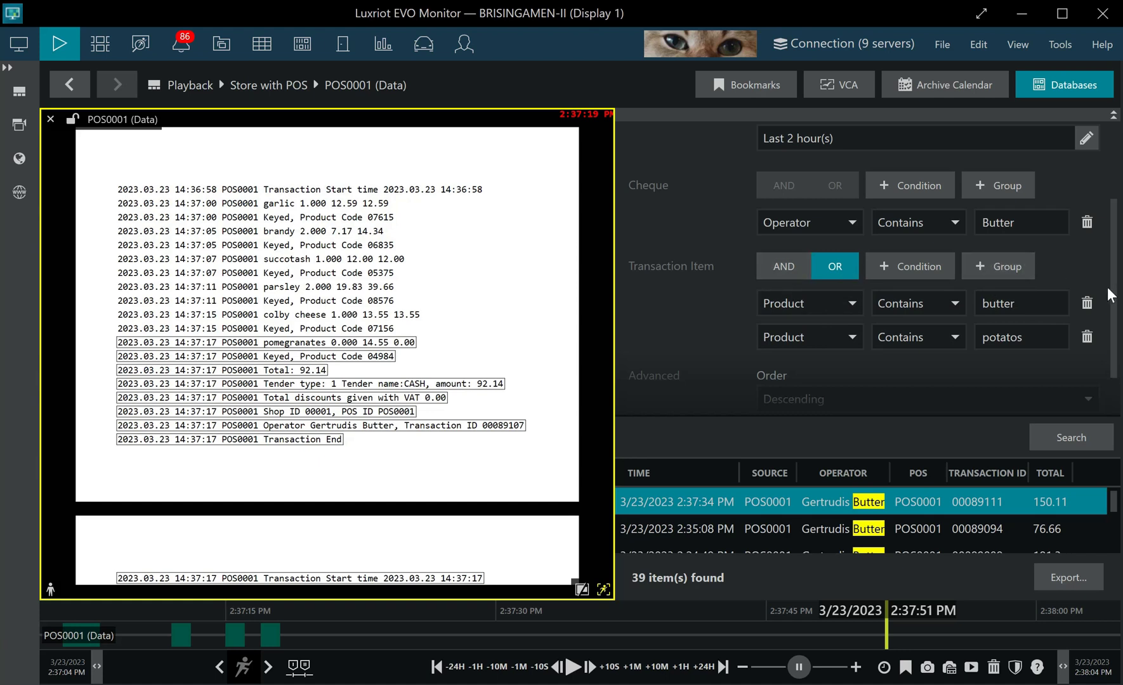
Discard the unsaved conditions by resetting the query to its saved YourQrrrry version
scroll(1118, 292, "up", 3)
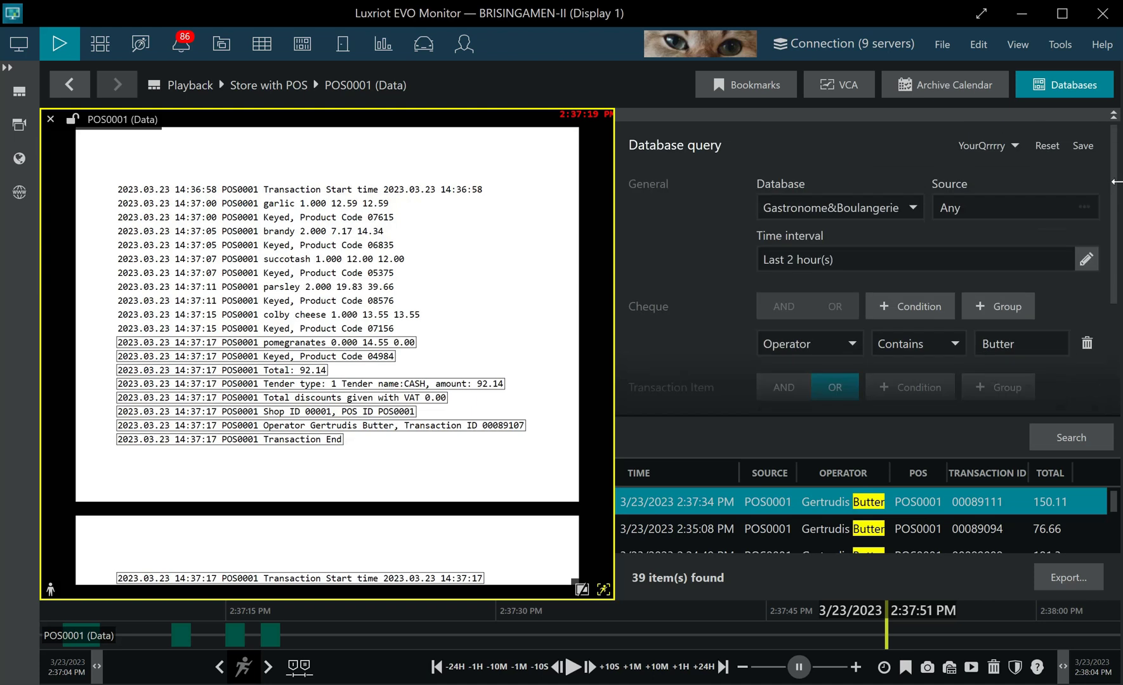
left_click(1016, 146)
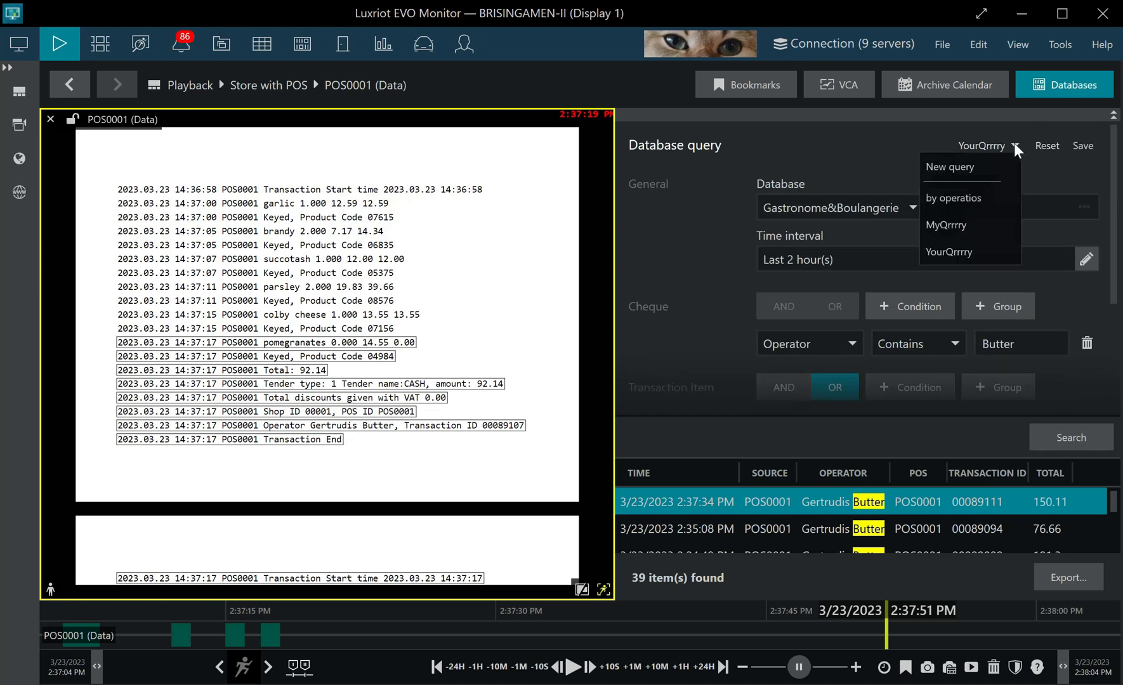
left_click(1063, 189)
left_click(1046, 146)
scroll(985, 264, "down", 3)
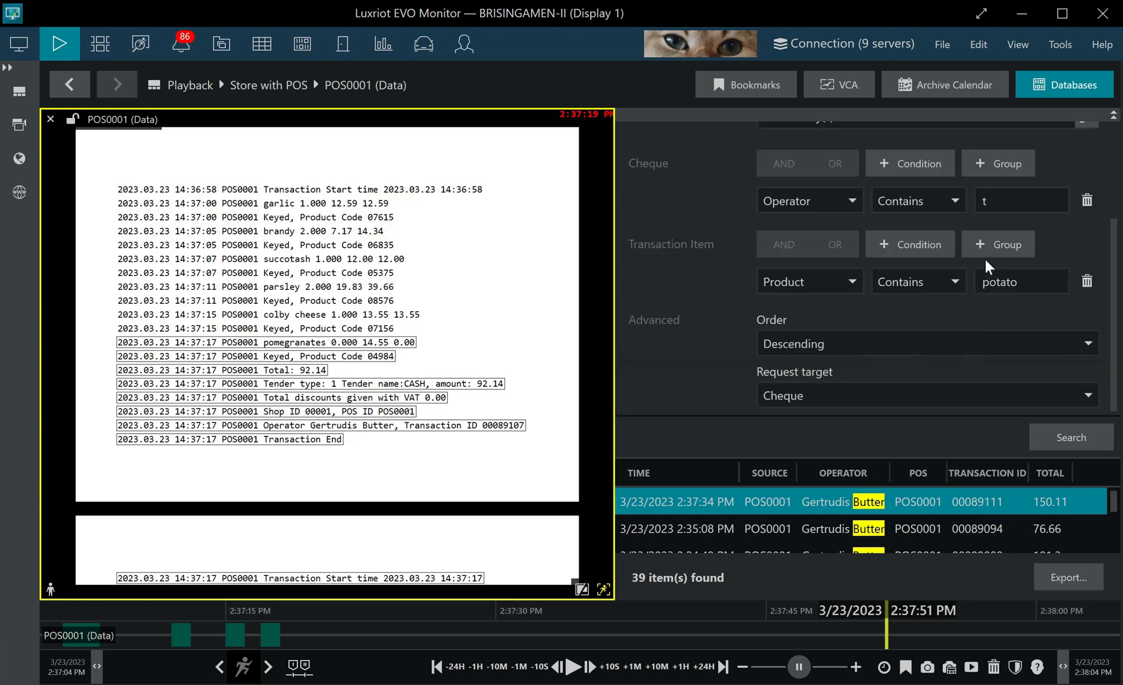
Set the cheque's Operator Contains condition in the reset query to the cashier's surname
scroll(985, 265, "up", 3)
scroll(986, 263, "down", 3)
key("BackSpace")
type("Buter")
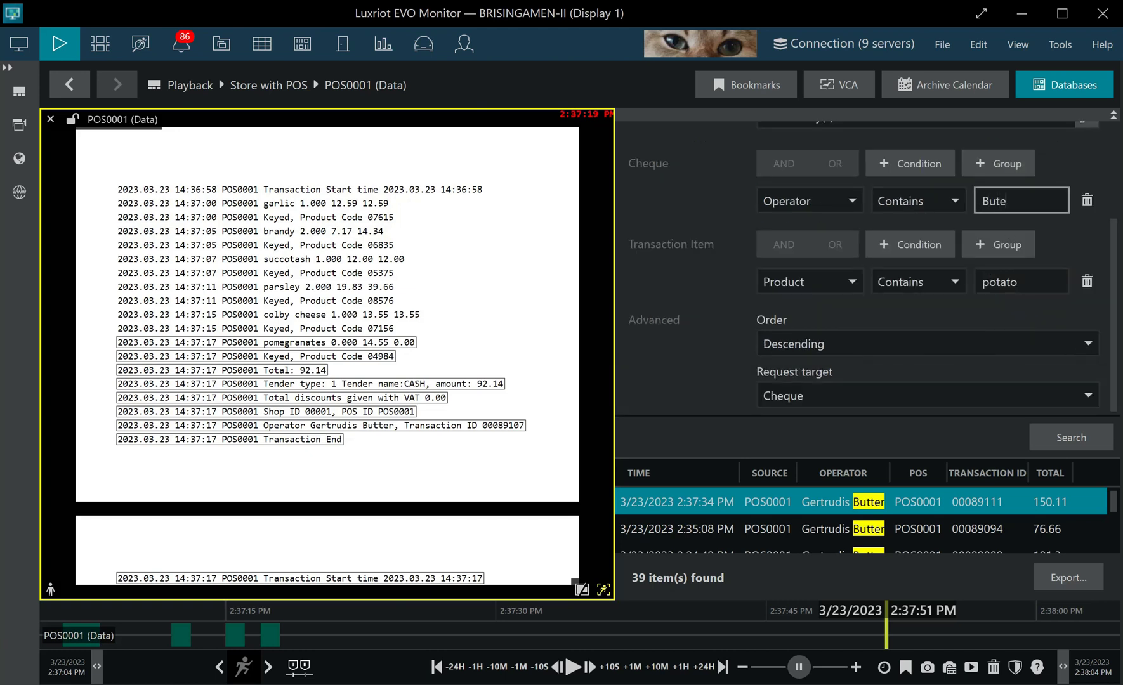
key("BackSpace")
key("BackSpace")
type("ter")
Set the transaction item's Product Contains condition to butter
left_click(1021, 281)
key("ctrl+a")
key("BackSpace")
type("butter")
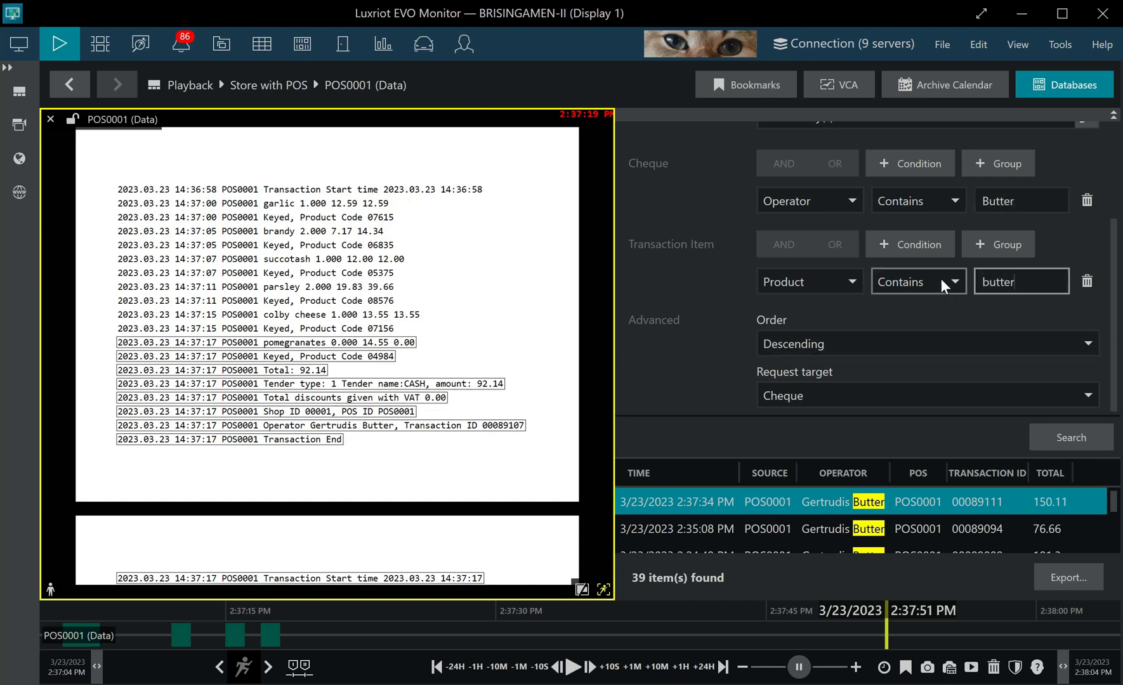
Save the database query over YourQrrrry with the title "Butter query"
scroll(1082, 228, "up", 3)
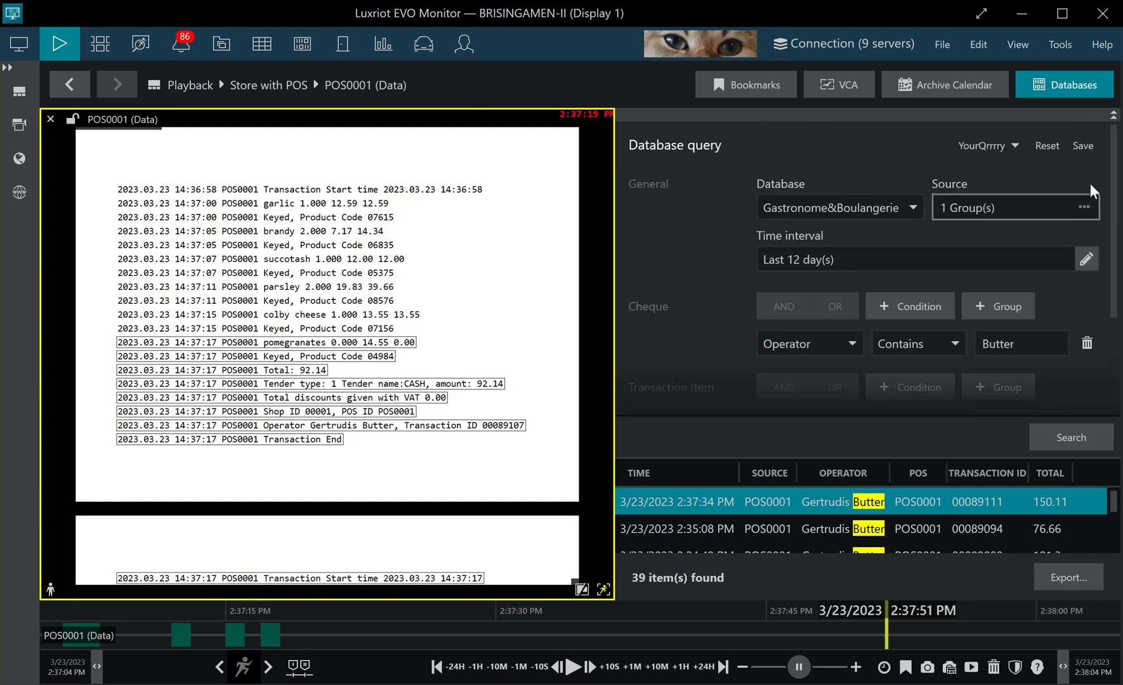
left_click(1082, 146)
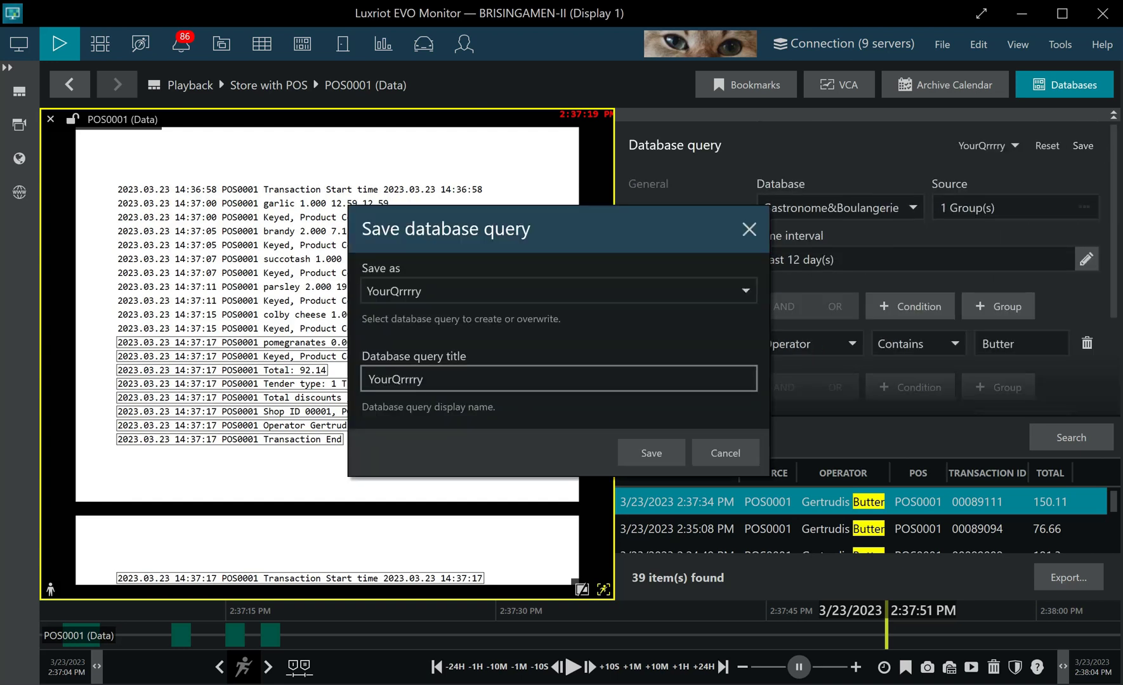
type("Butter ")
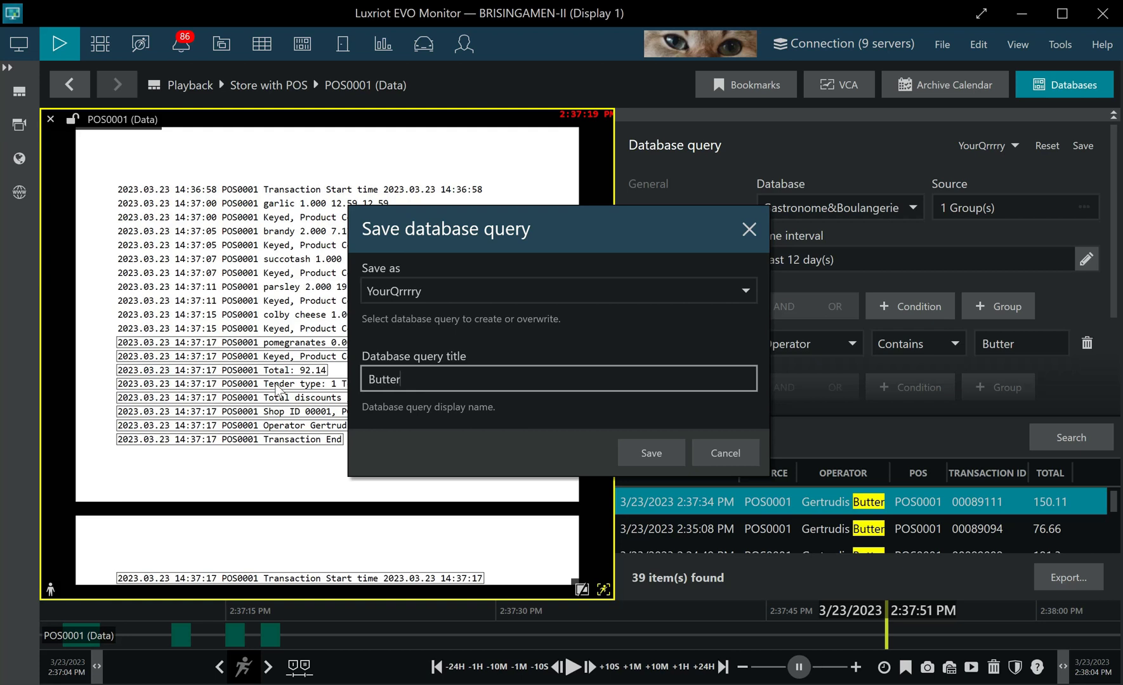
type("query")
left_click(666, 448)
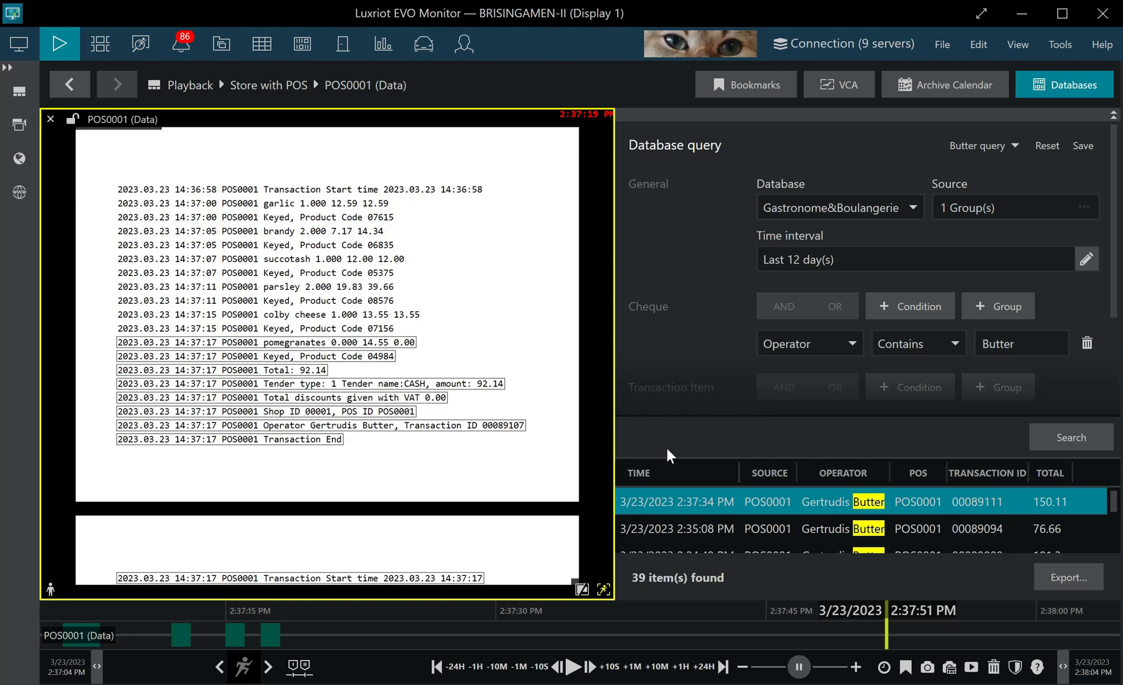
Review the list of saved database queries and close it without loading another one
left_click(1014, 146)
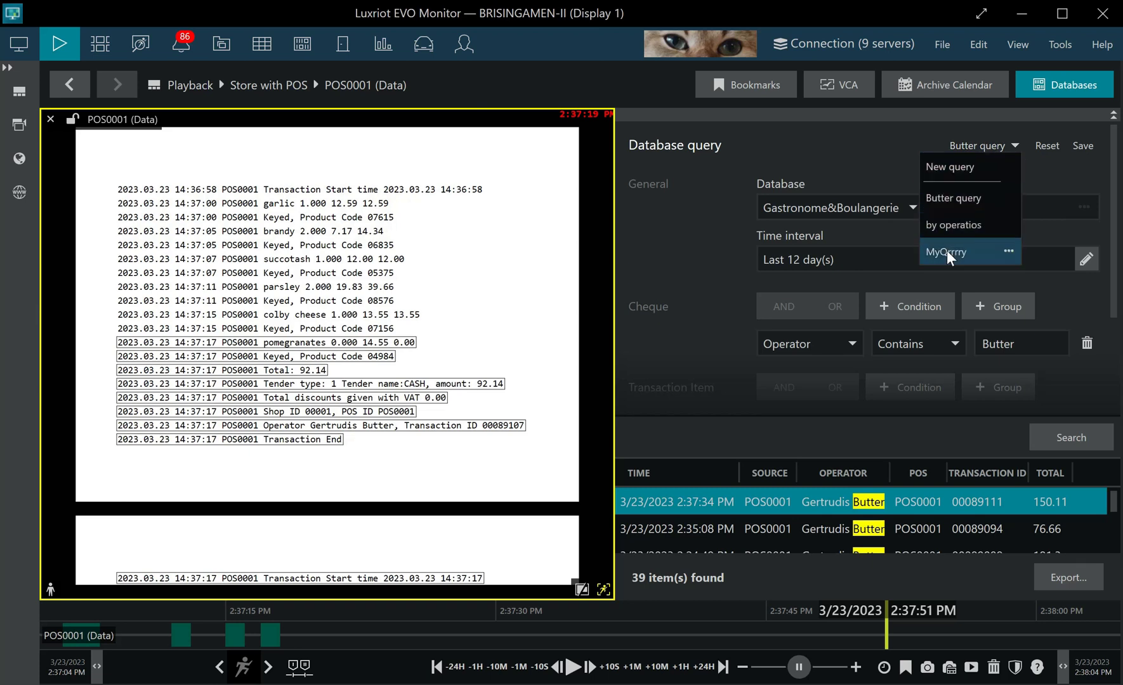
left_click(875, 154)
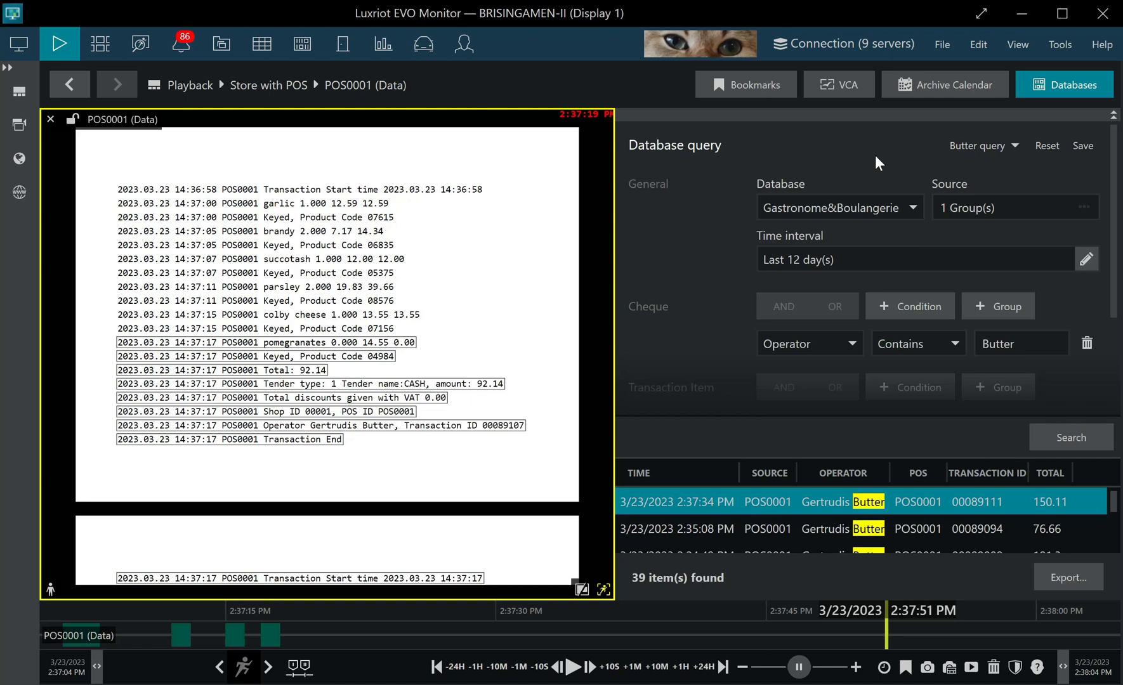
scroll(760, 295, "down", 3)
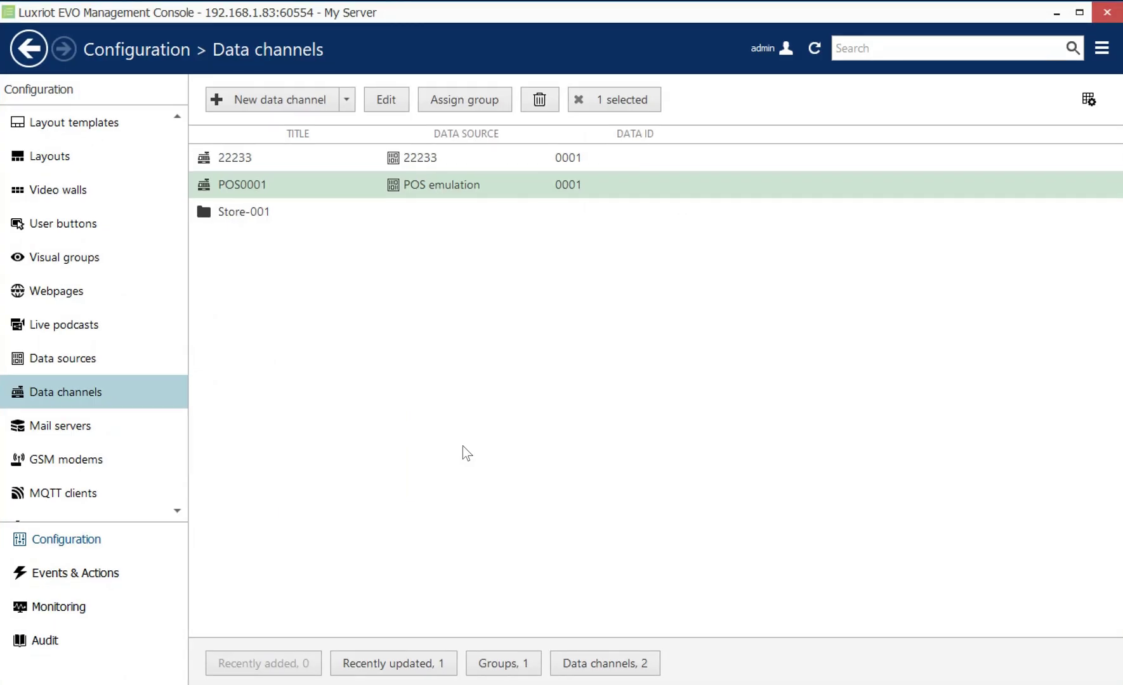
In Luxriot EVO Management Console, open the third POS data source profile and load live data from a data source into its configuration
left_click(130, 359)
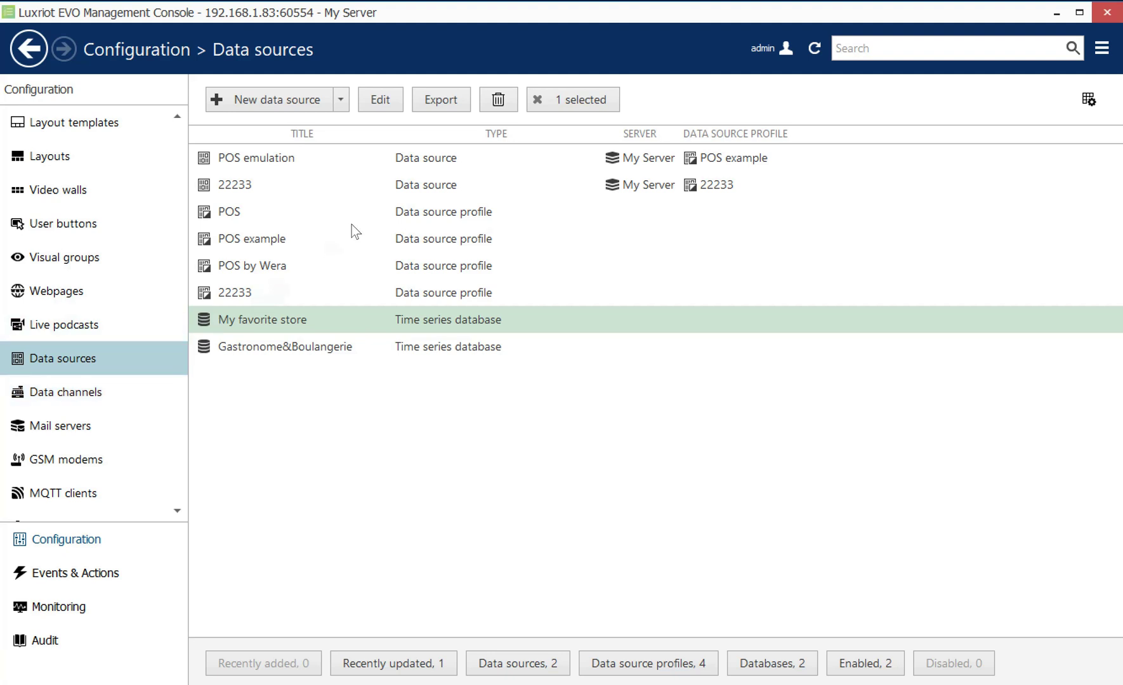
left_click(319, 264)
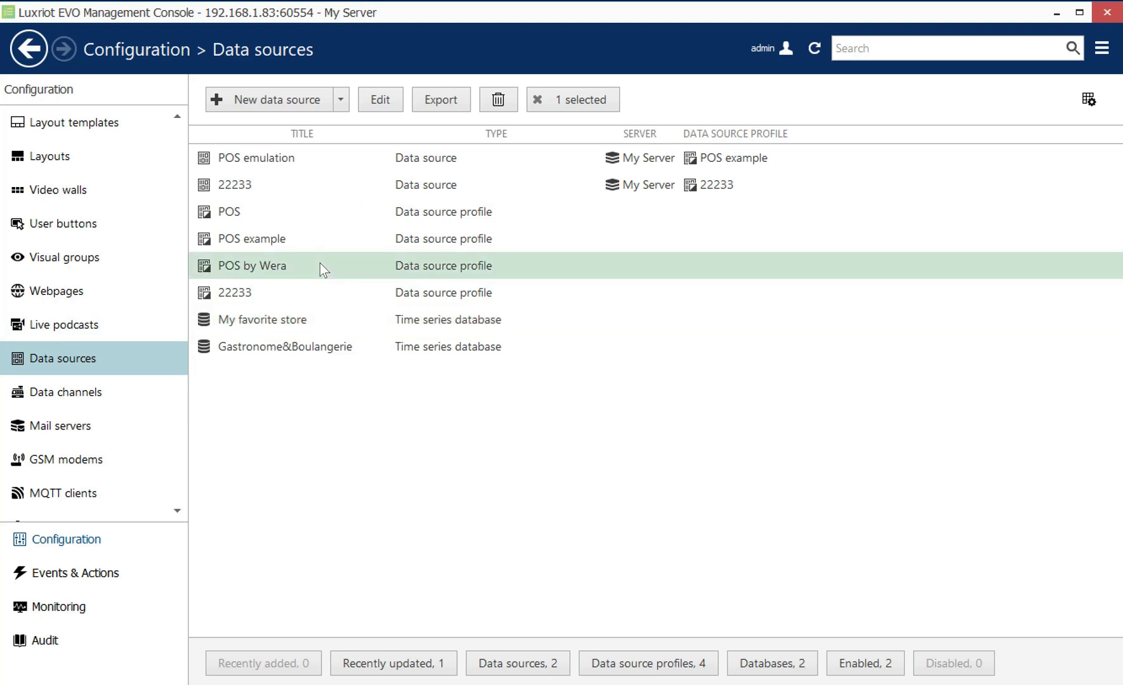
double_click(319, 263)
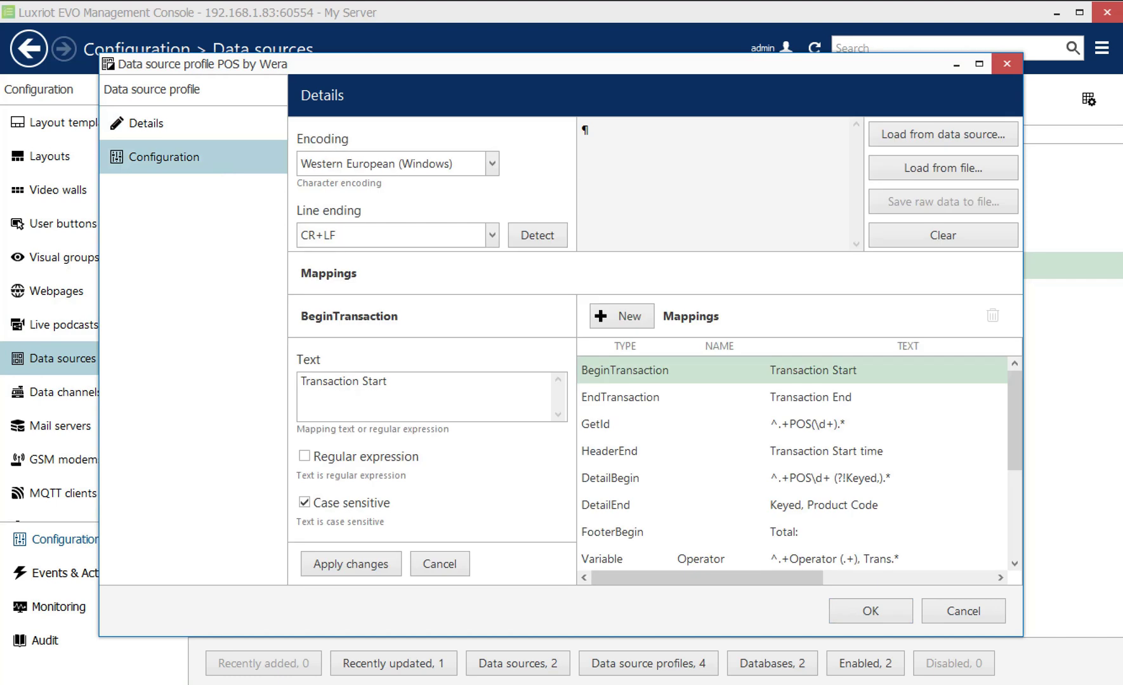
left_click(926, 140)
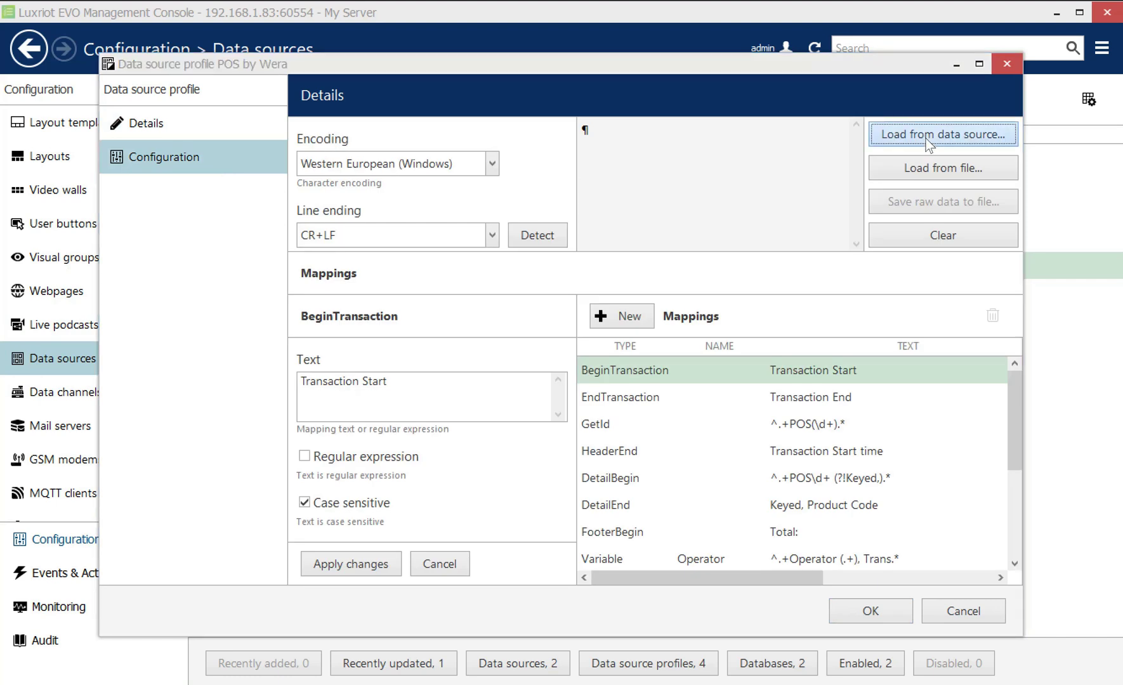
left_click(423, 268)
double_click(423, 267)
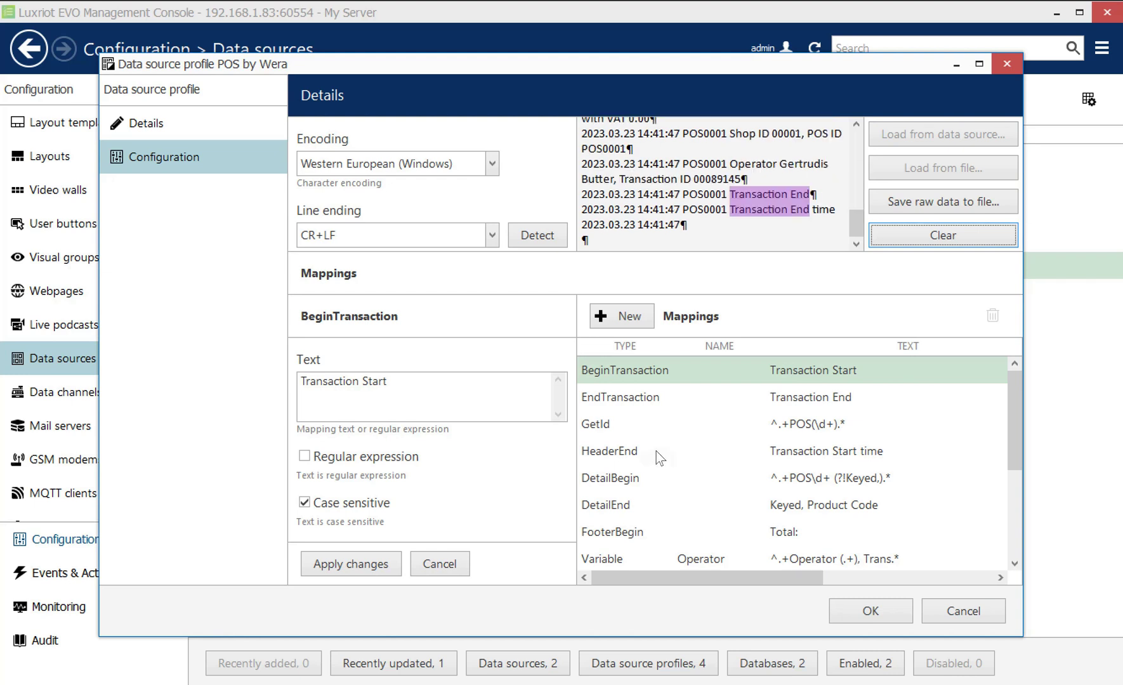
Examine the profile's GetId, HeaderEnd, DetailBegin and DetailEnd mappings, and close the profile without saving
left_click(632, 431)
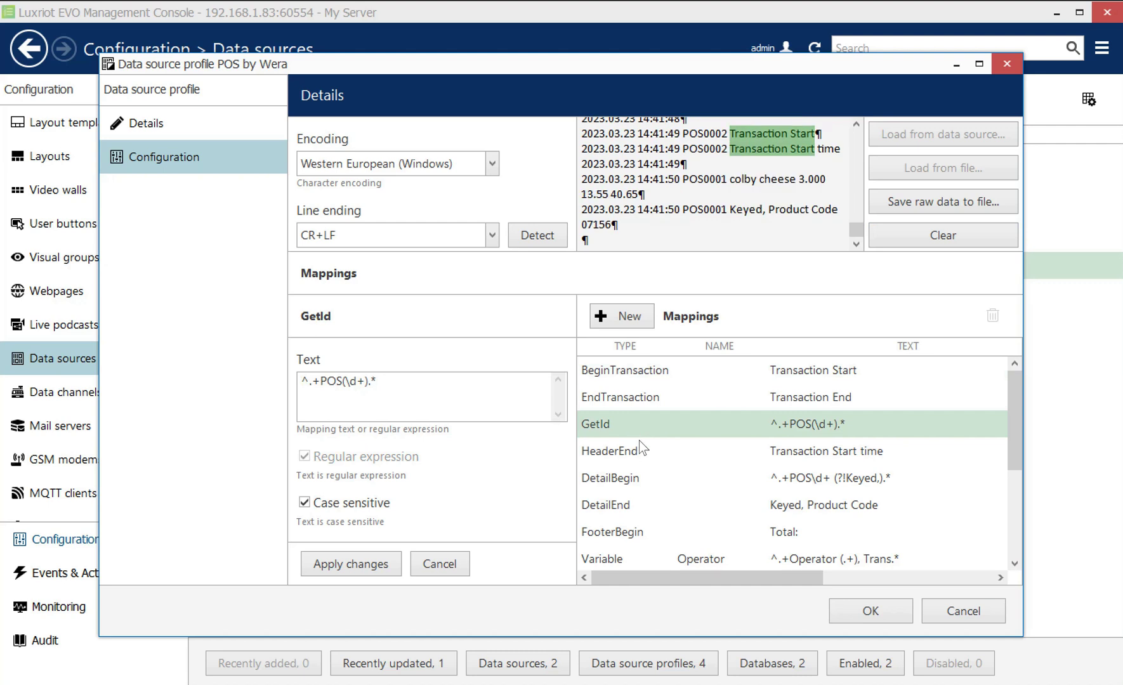
left_click(647, 450)
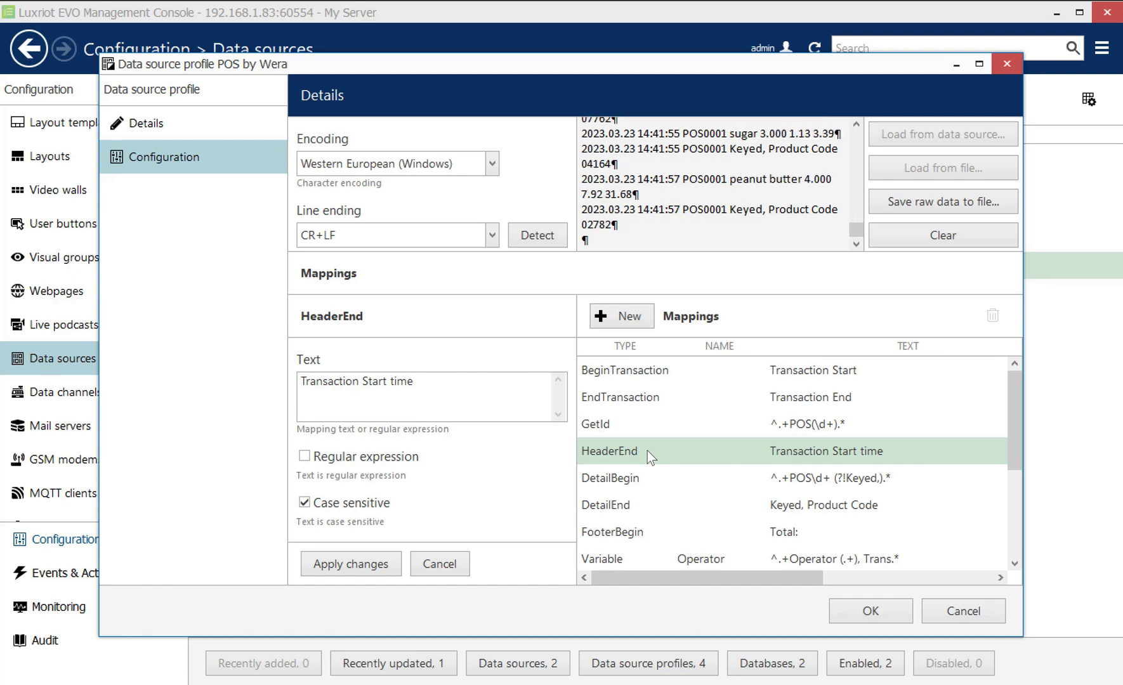
left_click(669, 481)
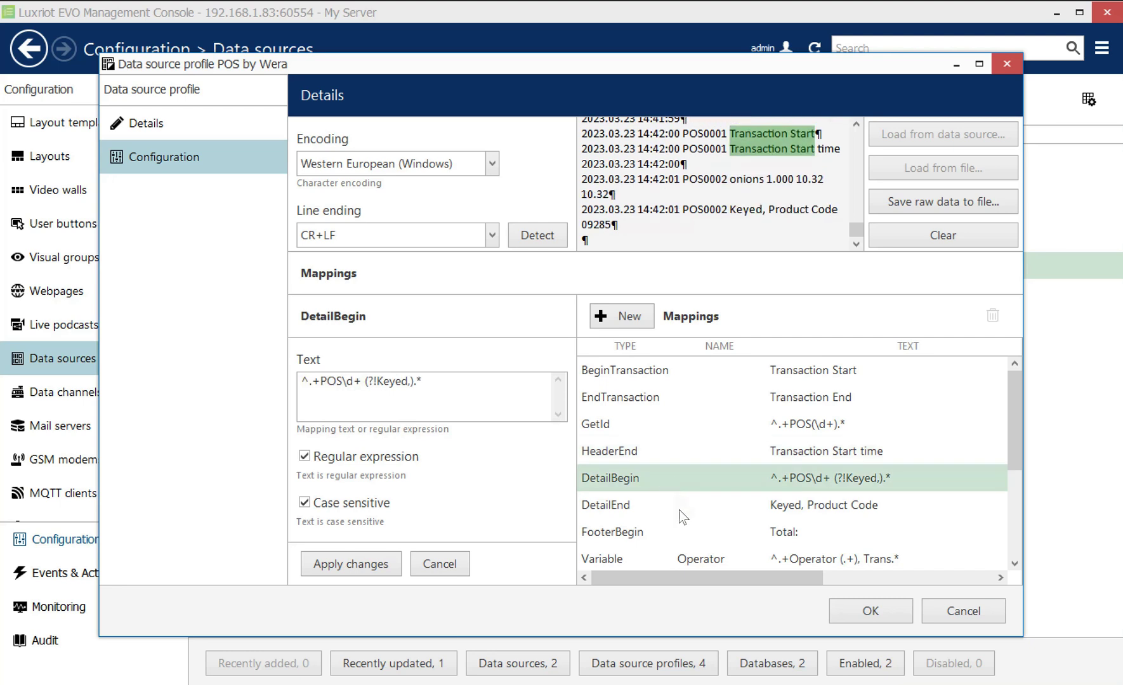
left_click(679, 508)
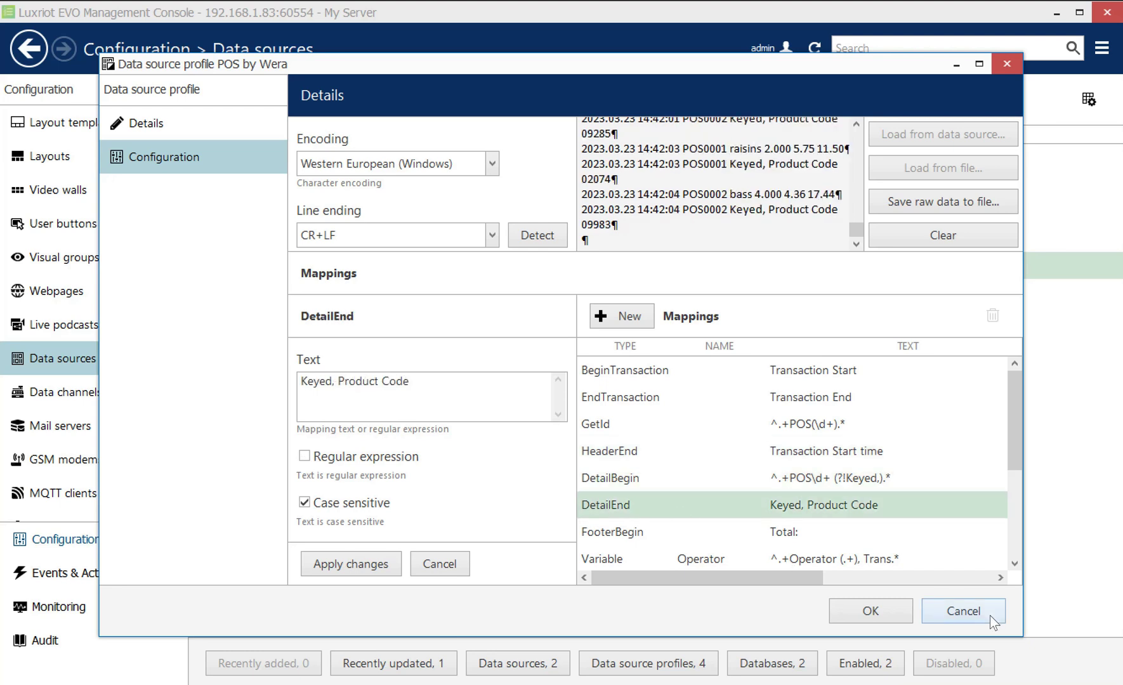
left_click(963, 611)
Examine the POS0001 data channel's recording configuration, main stream storage and user permissions, and close its properties
left_click(125, 395)
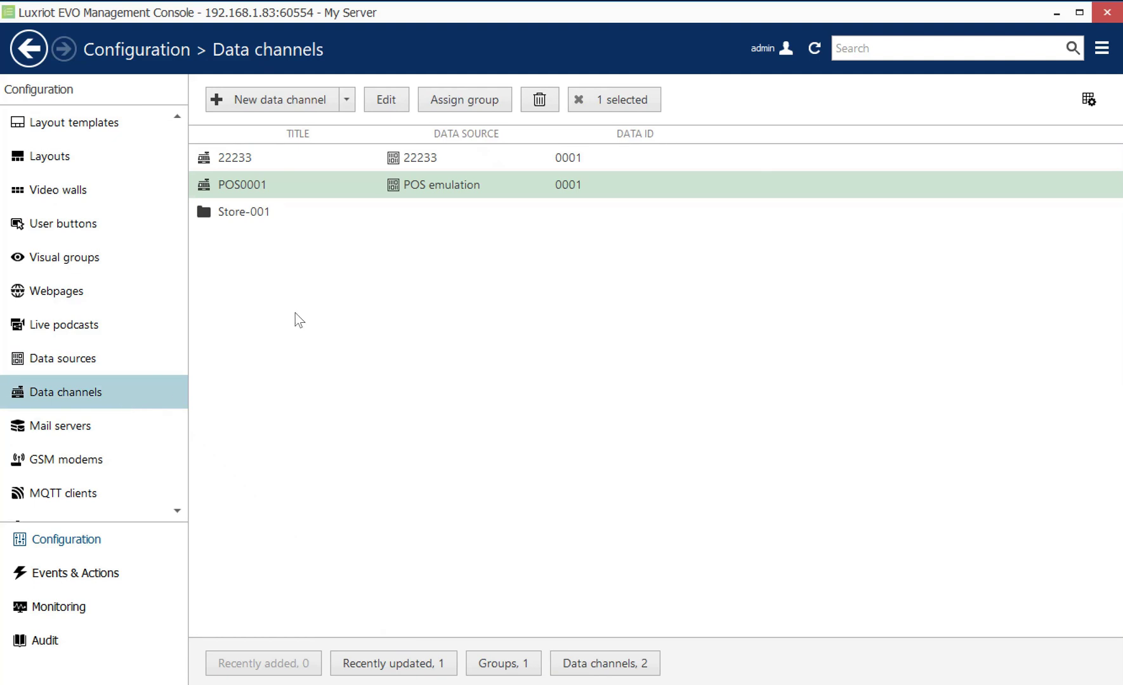
double_click(350, 184)
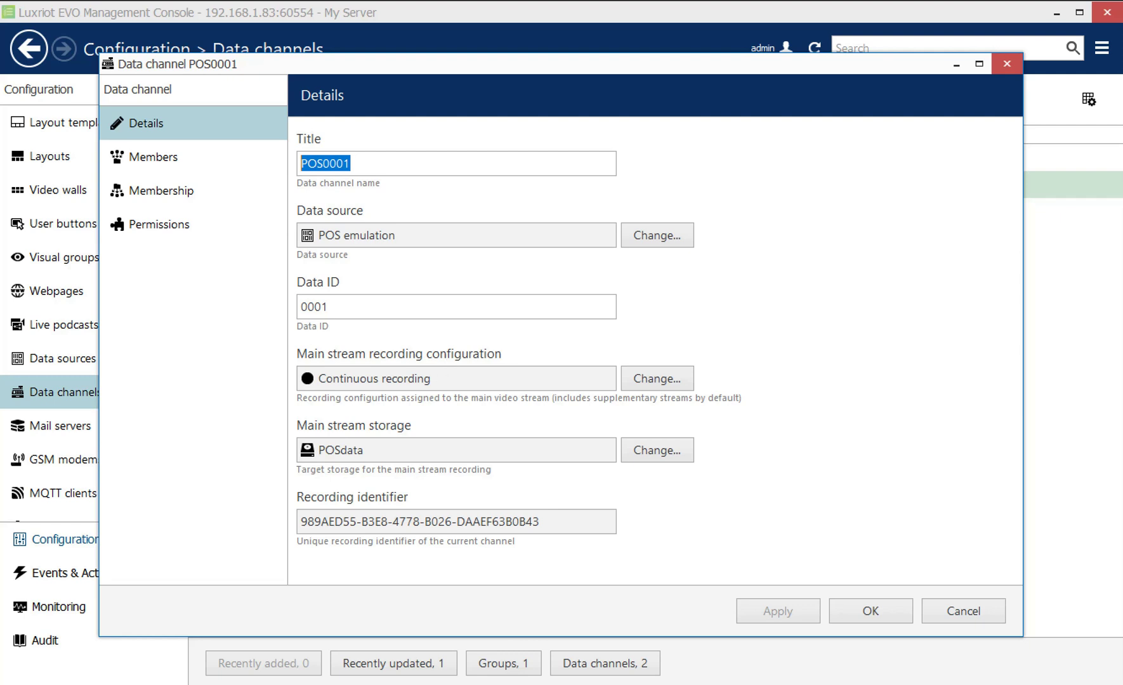
left_click_drag(431, 378, 266, 378)
left_click_drag(365, 450, 270, 450)
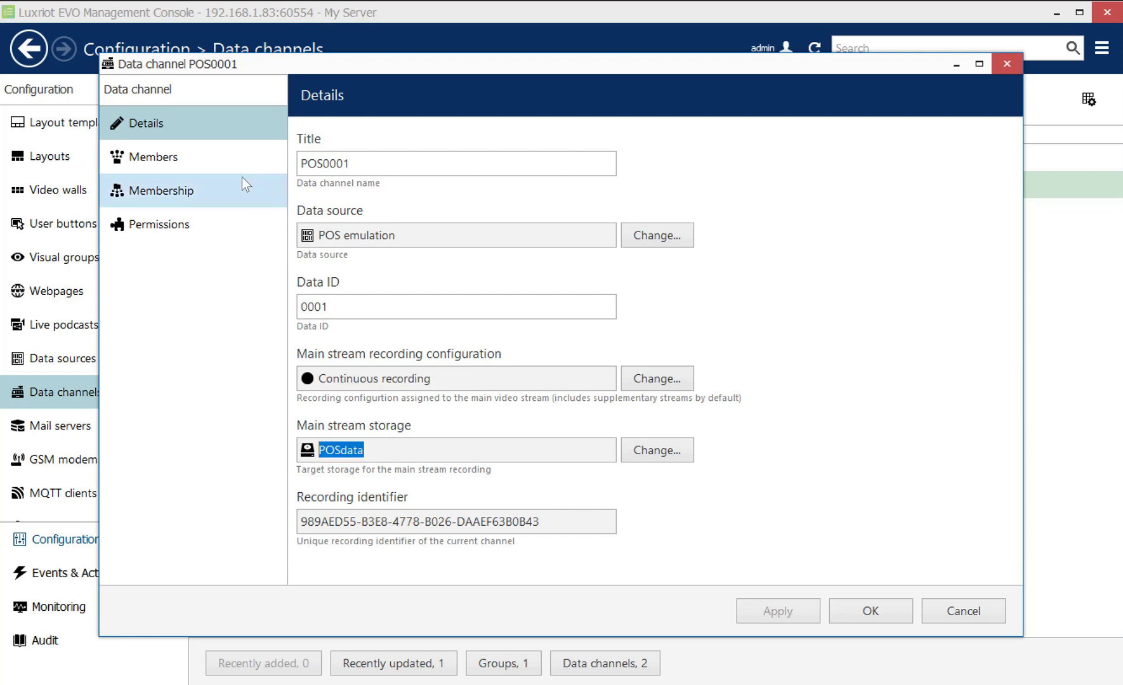
left_click(217, 236)
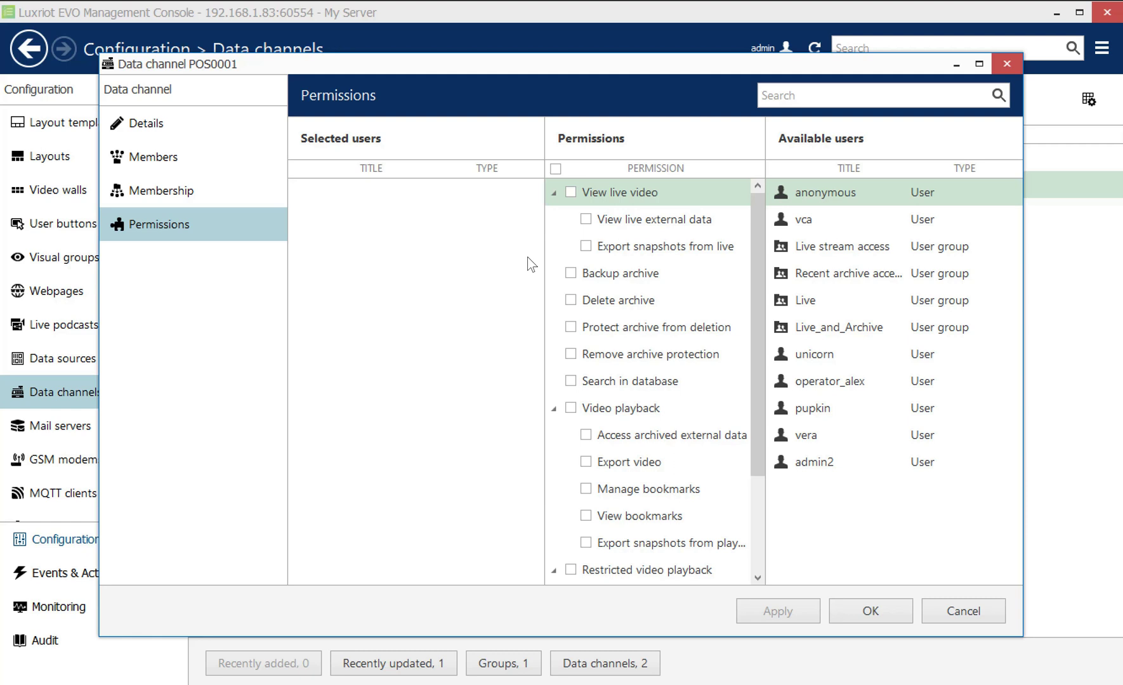
left_click(1010, 66)
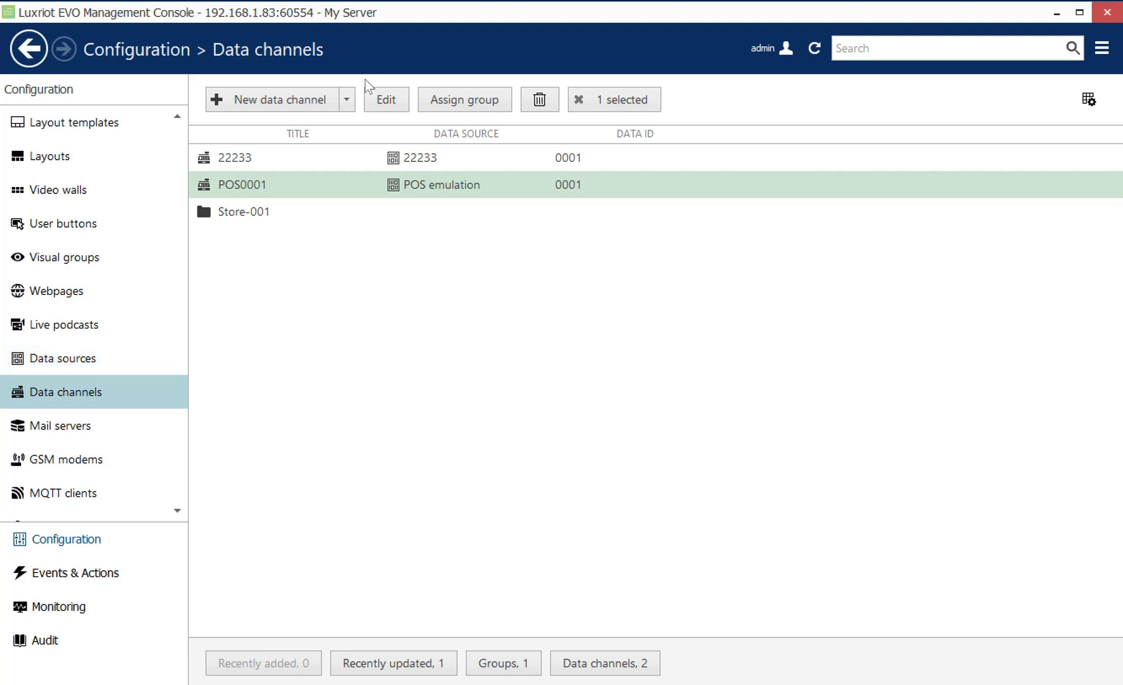
Check the additional creation options for data channels and data sources, including the import option
left_click(346, 100)
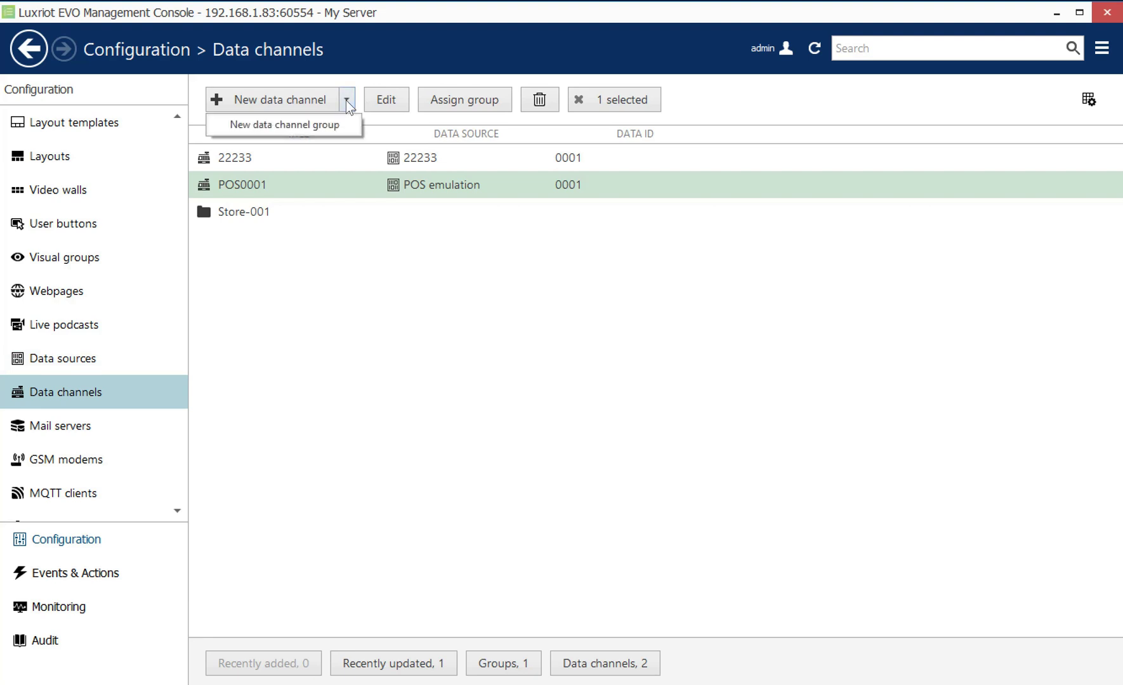
left_click(96, 364)
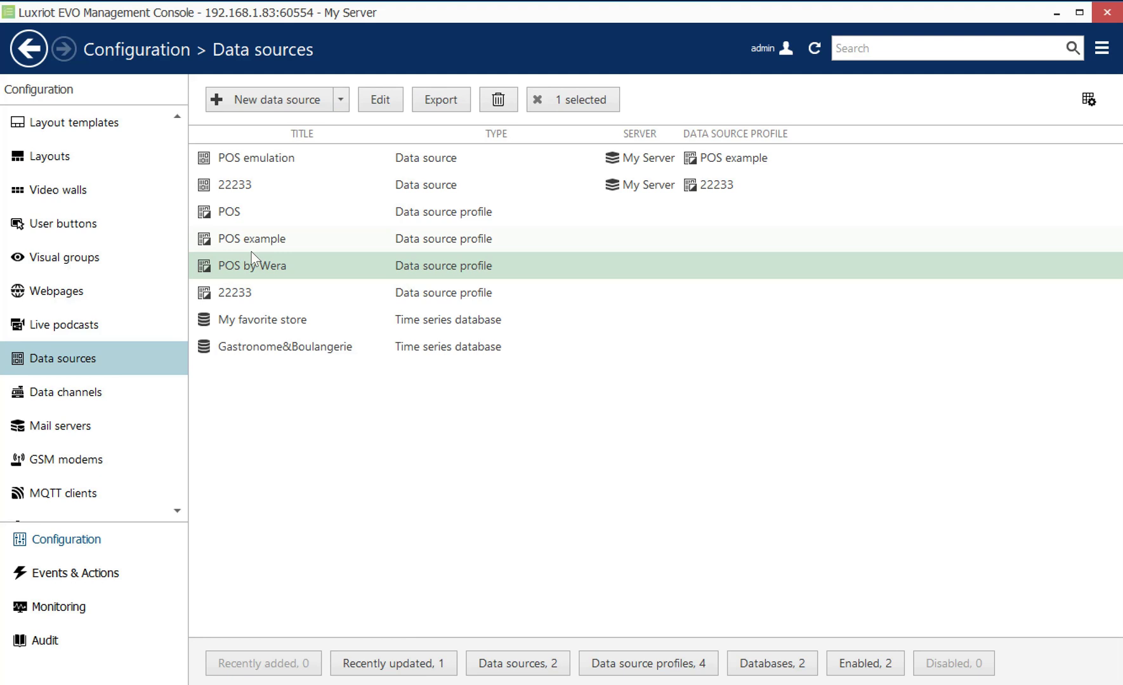
left_click(338, 100)
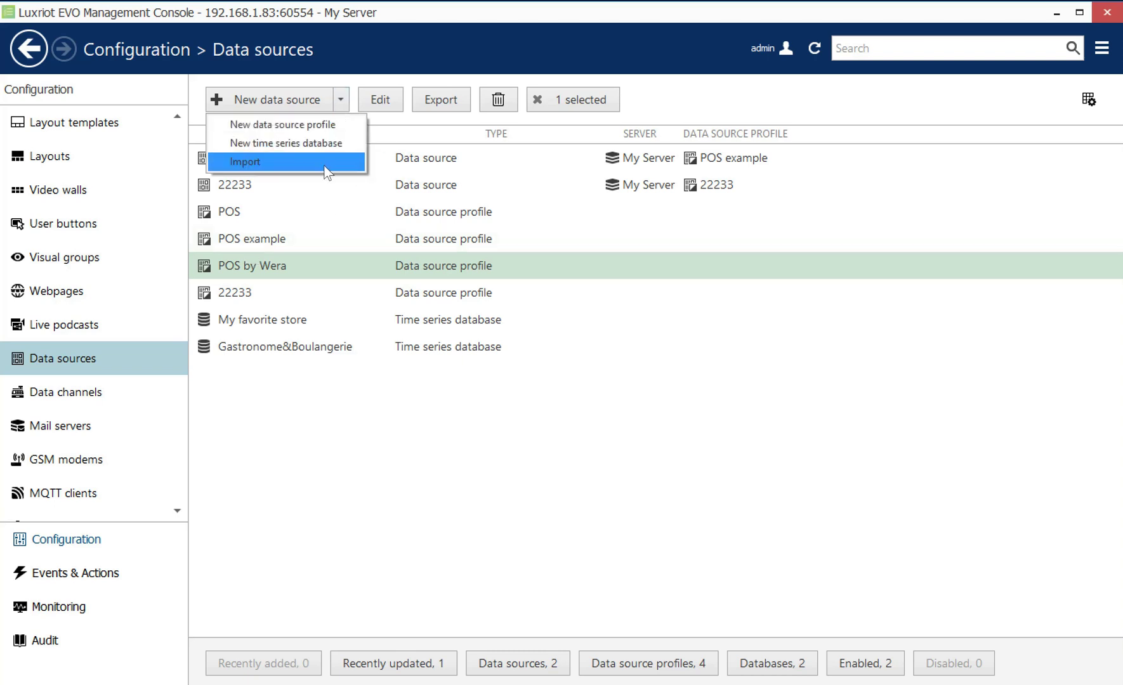